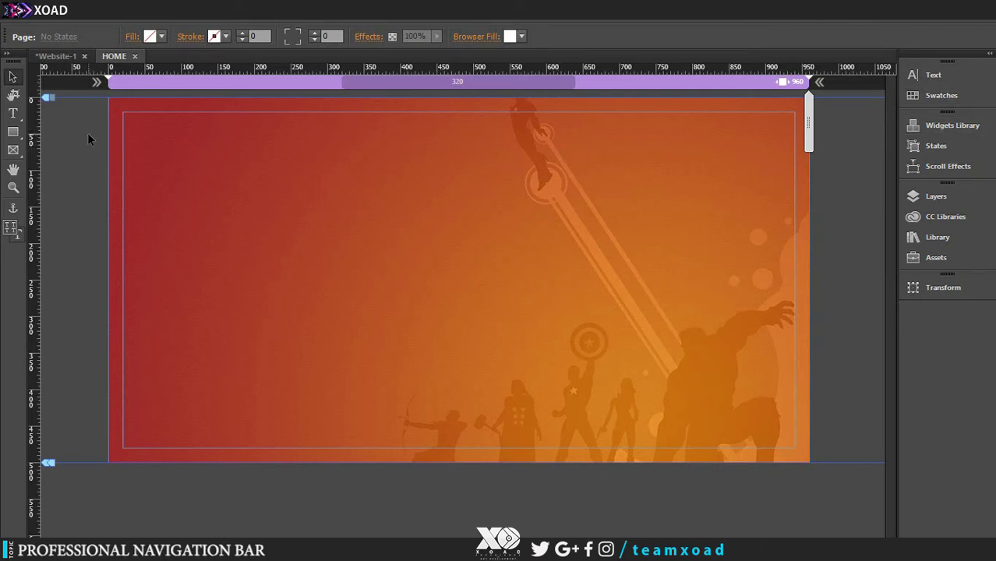
Step: Insert a horizontal menu widget on the HOME page and place it in the page's upper-right corner at X 540, Y 20
{"action": "left_click", "coordinate": [939, 124]}
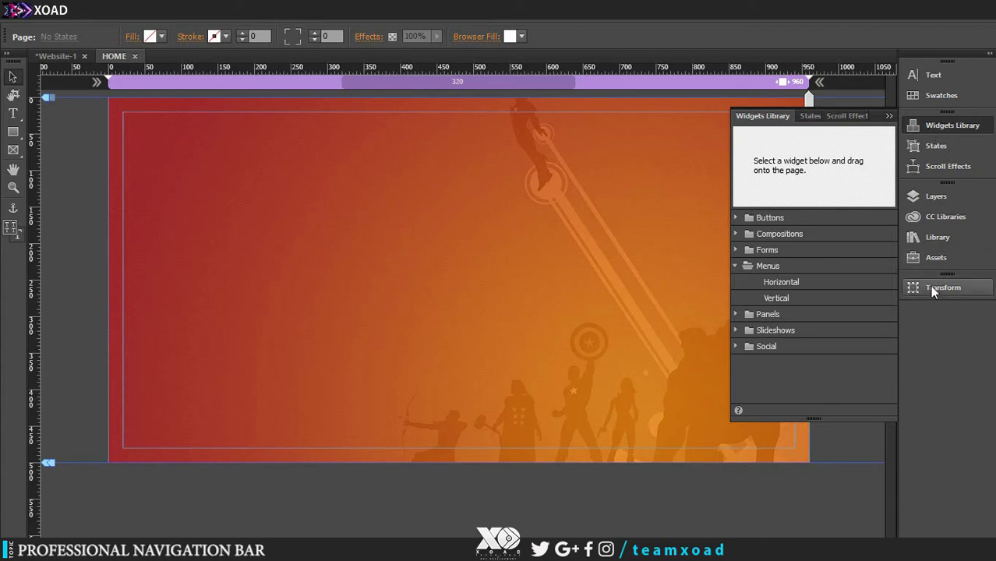
{"action": "left_click", "coordinate": [736, 267]}
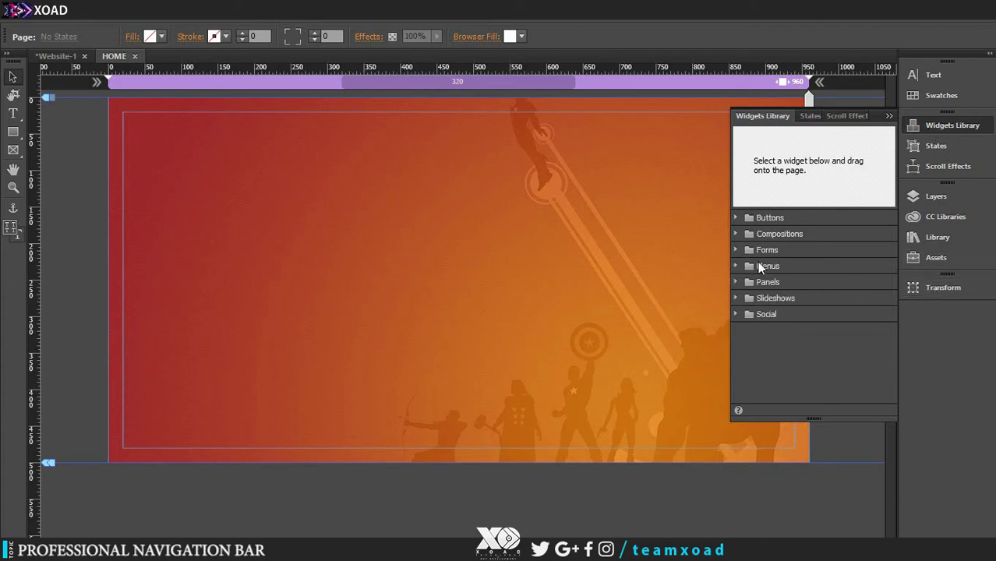
{"action": "left_click", "coordinate": [735, 267]}
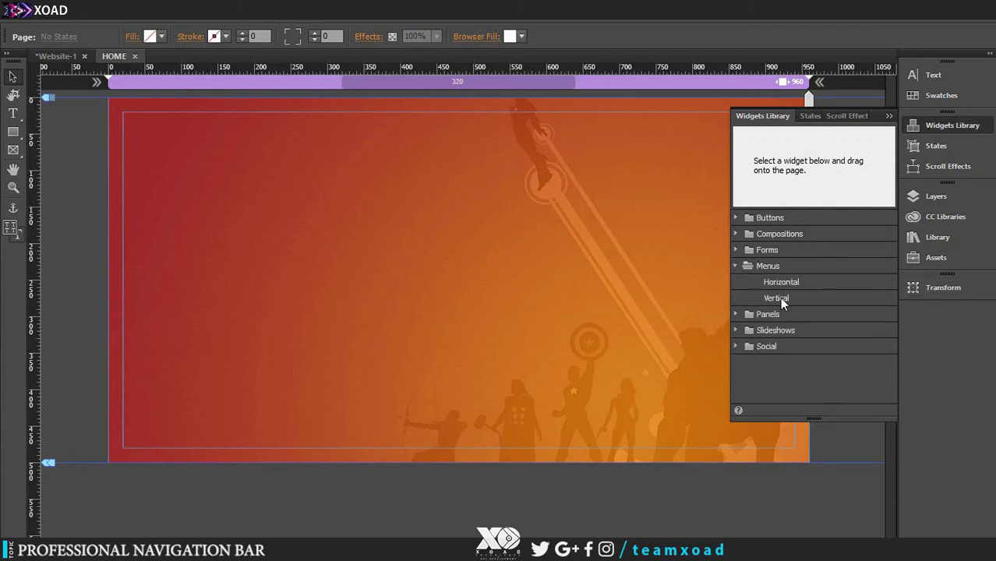
{"action": "left_click", "coordinate": [782, 300]}
{"action": "left_click", "coordinate": [782, 282]}
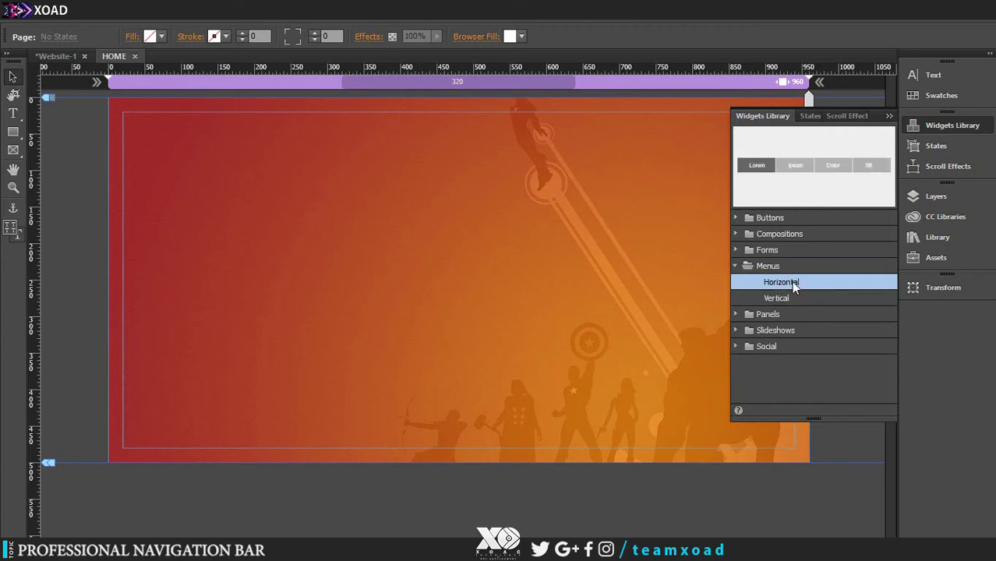
{"action": "left_click_drag", "start_coordinate": [791, 282], "coordinate": [375, 170]}
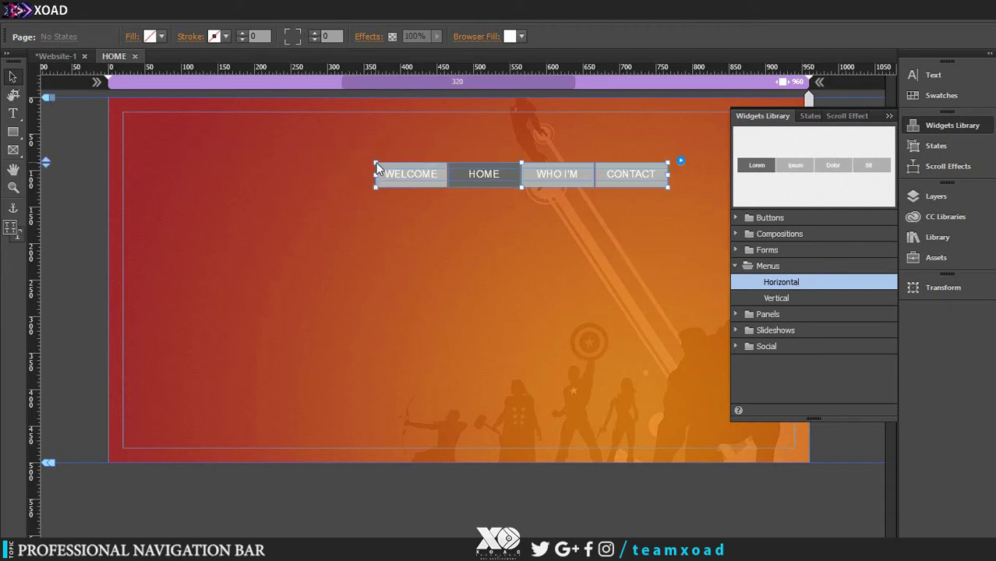
{"action": "left_click", "coordinate": [889, 117]}
{"action": "left_click_drag", "start_coordinate": [498, 171], "coordinate": [628, 122]}
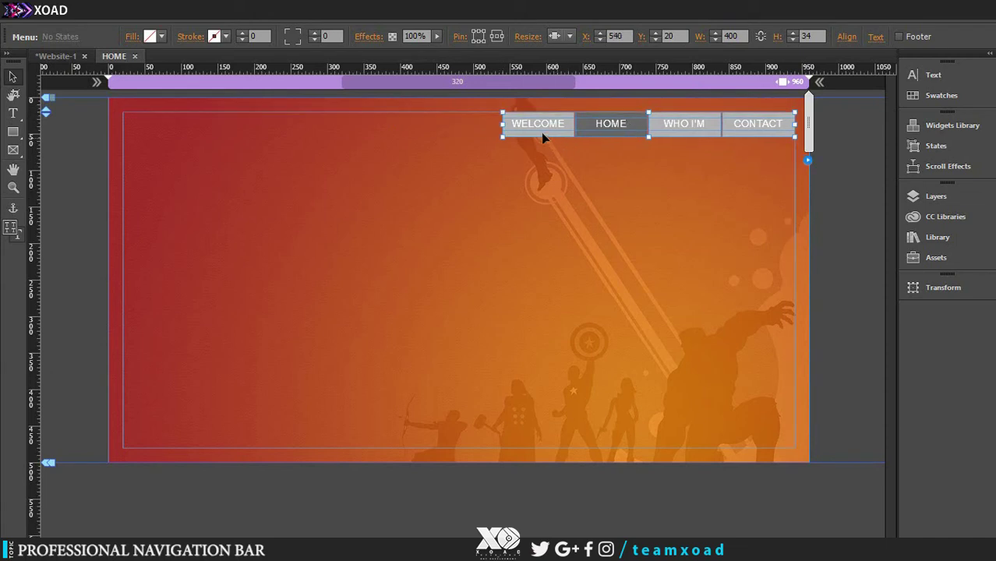
Step: Widen the menu leftward to about 608 px, keeping its other end at the page margin
{"action": "left_click", "coordinate": [530, 127]}
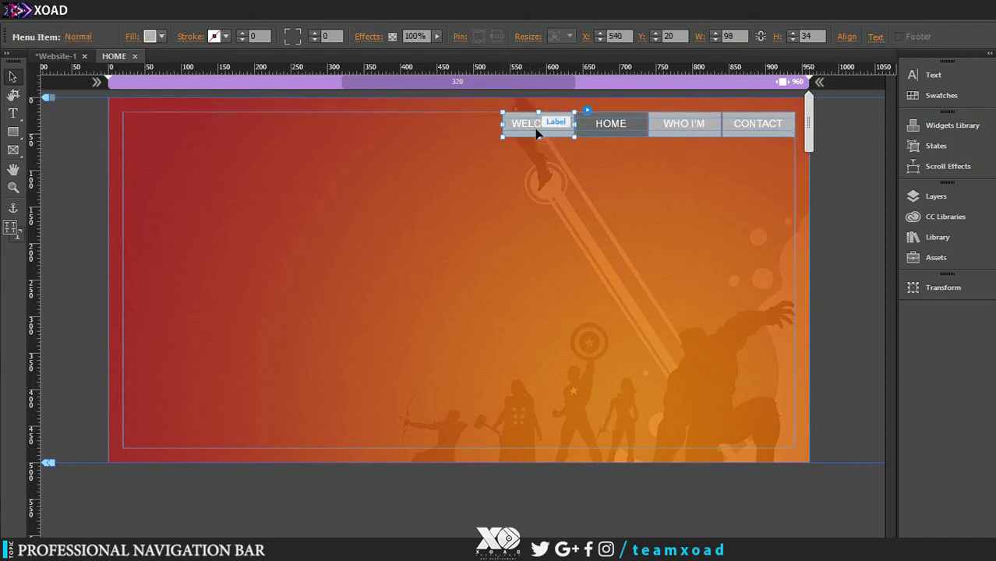
{"action": "left_click_drag", "start_coordinate": [503, 122], "coordinate": [350, 125]}
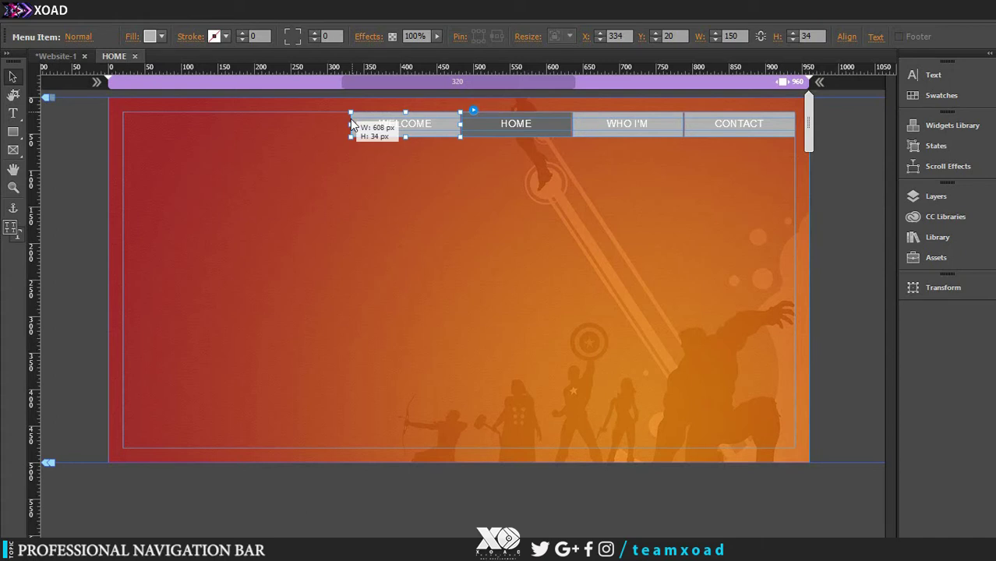
{"action": "left_click_drag", "start_coordinate": [351, 121], "coordinate": [351, 121]}
{"action": "left_click", "coordinate": [304, 199]}
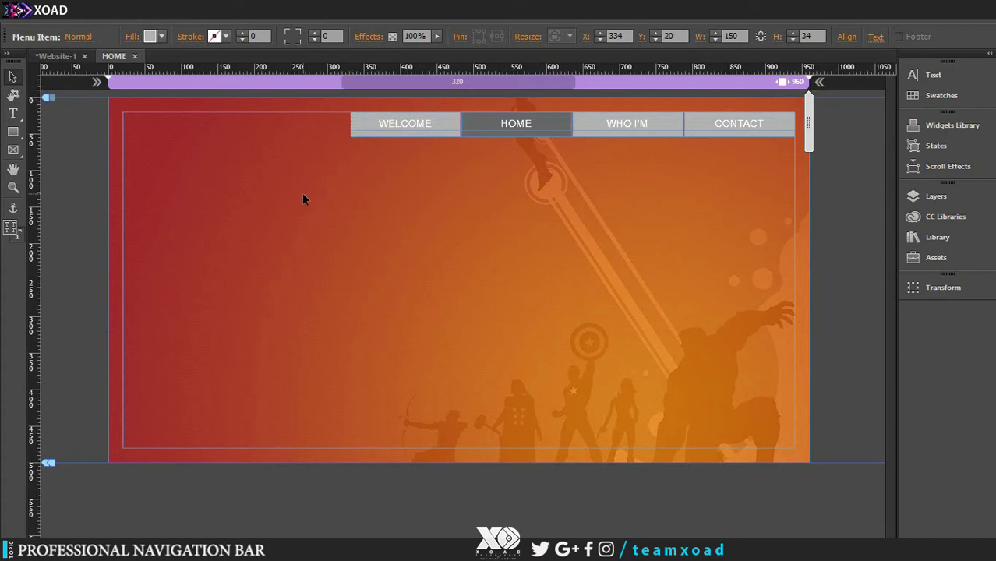
{"action": "left_click", "coordinate": [434, 125]}
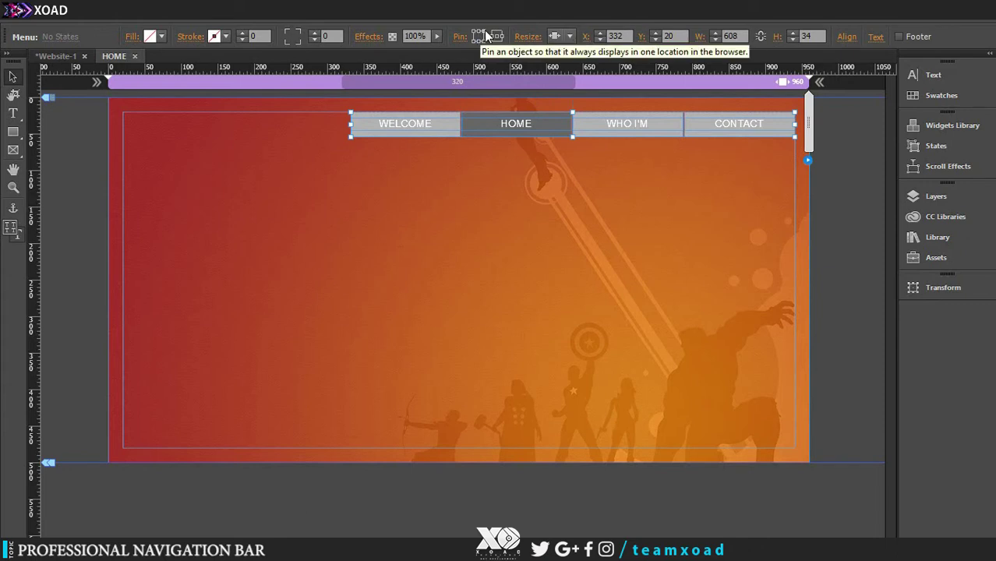
{"action": "left_click", "coordinate": [522, 212]}
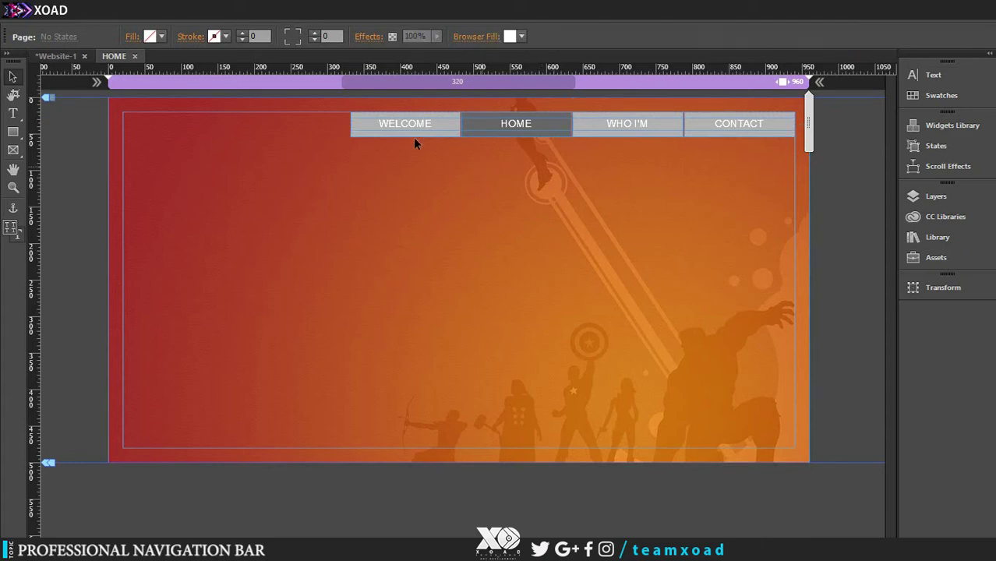
Step: Set the fill of the WELCOME menu item's Normal state to None
{"action": "left_click", "coordinate": [411, 134]}
{"action": "left_click", "coordinate": [410, 133]}
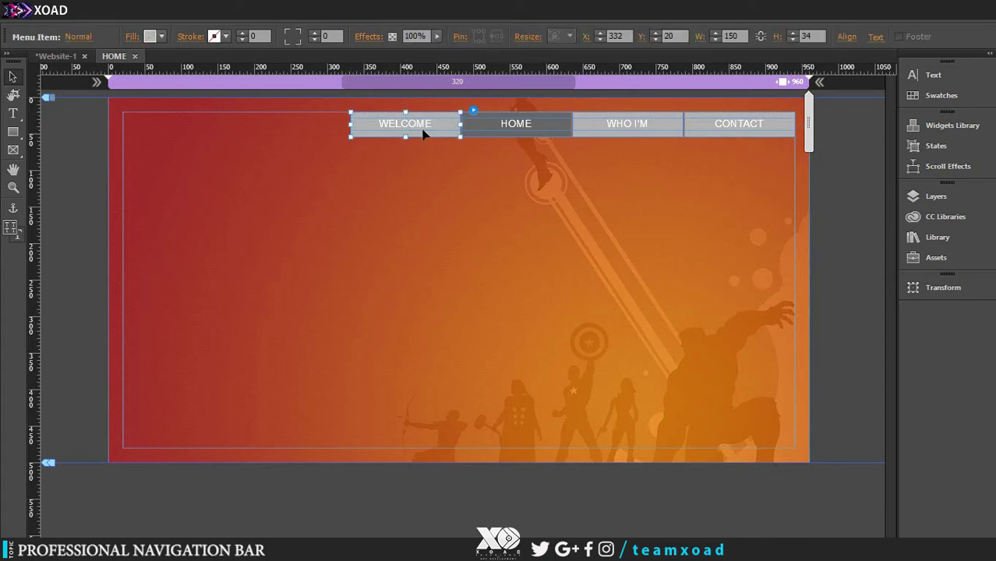
{"action": "left_click", "coordinate": [77, 39]}
{"action": "left_click", "coordinate": [77, 39]}
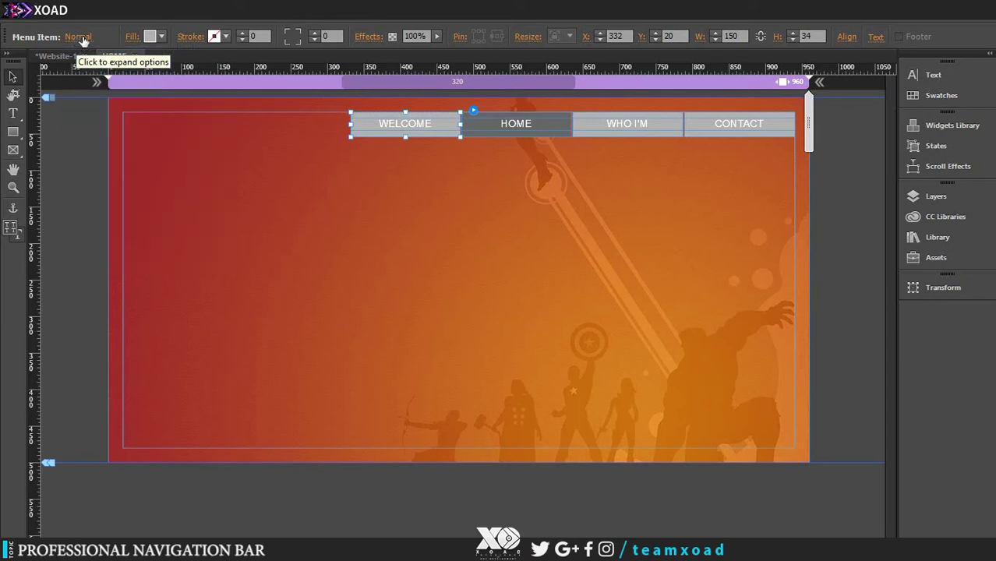
{"action": "left_click", "coordinate": [161, 36]}
{"action": "left_click", "coordinate": [321, 58]}
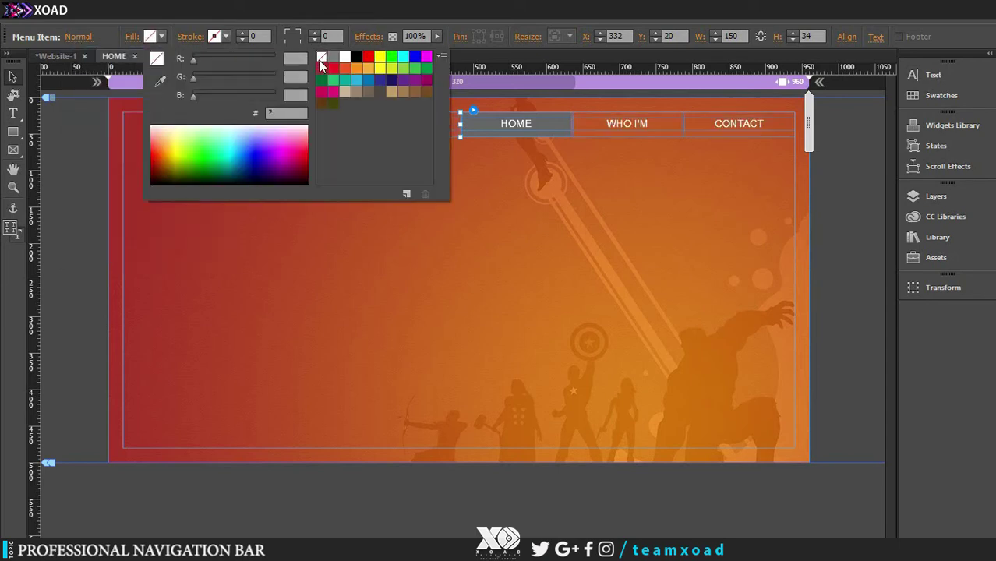
Step: Set the fill of the WELCOME menu item's Rollover state to None
{"action": "left_click", "coordinate": [75, 43]}
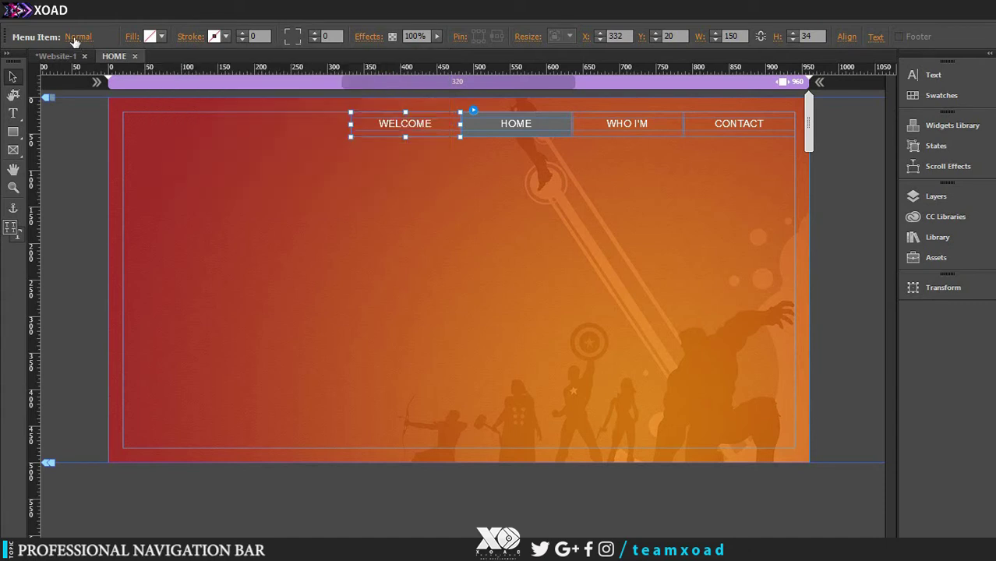
{"action": "left_click", "coordinate": [75, 41]}
{"action": "left_click", "coordinate": [92, 93]}
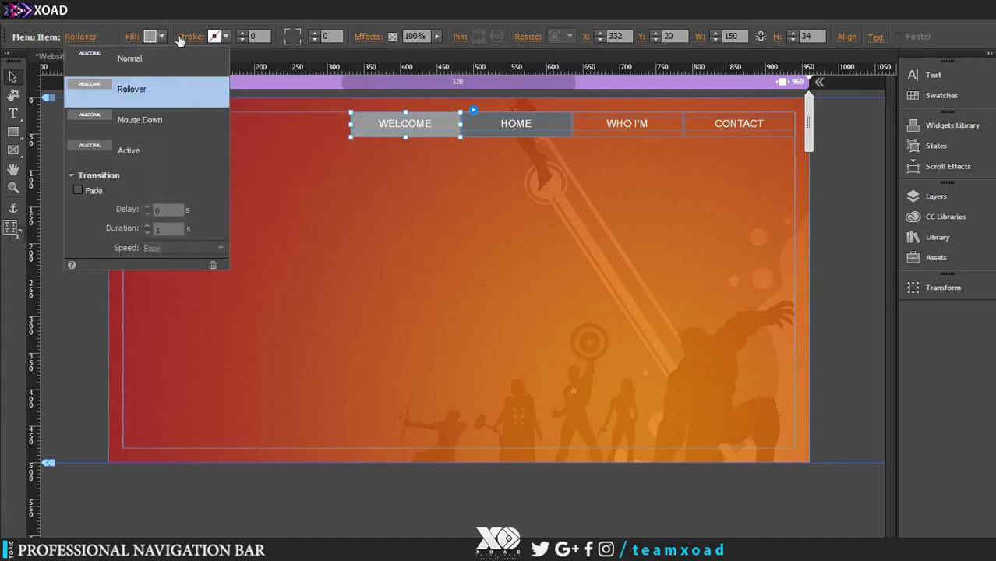
{"action": "left_click", "coordinate": [165, 34]}
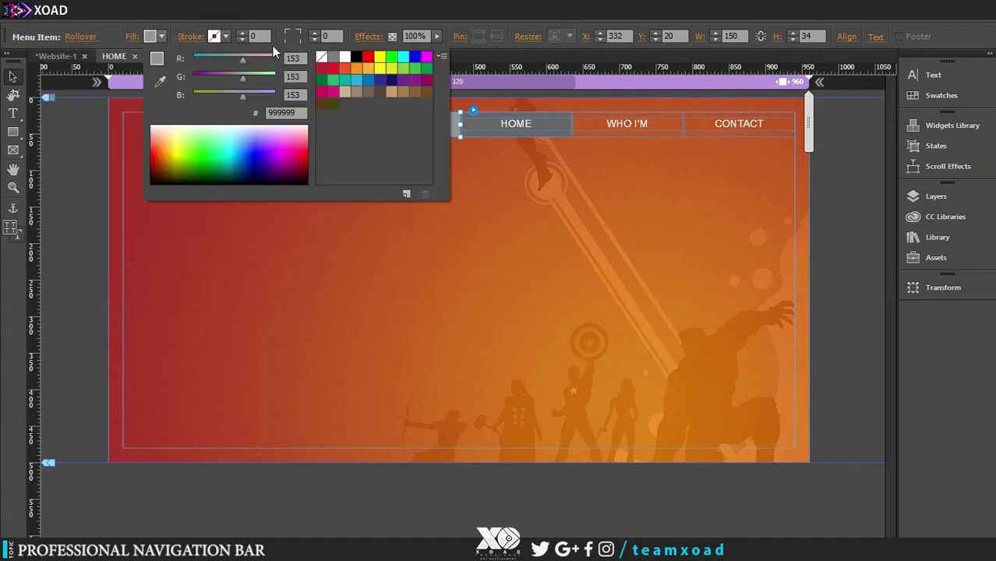
{"action": "left_click", "coordinate": [322, 60]}
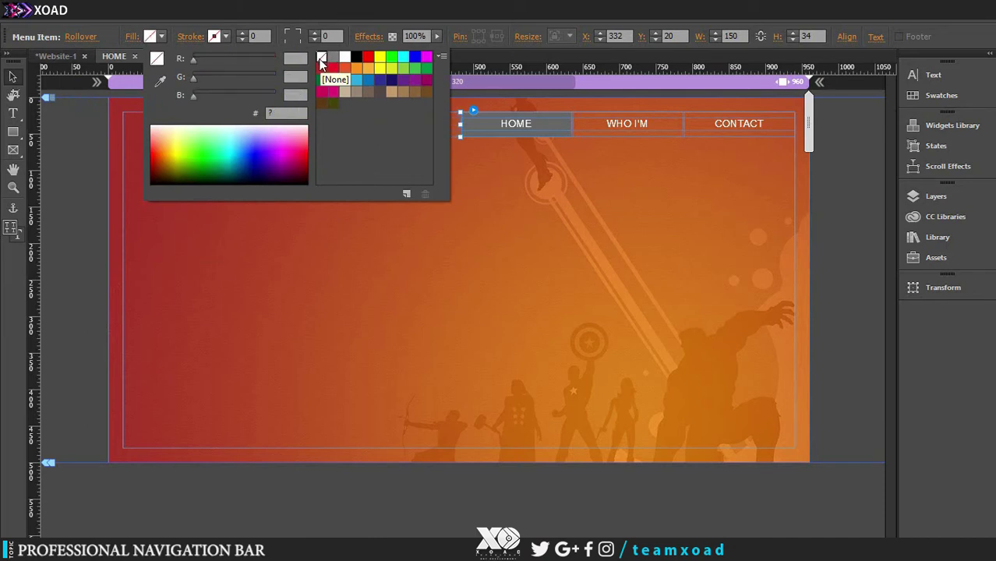
Step: Try teal, black and dark red fills on the WELCOME item's Active state and finish with the fill set to None
{"action": "left_click", "coordinate": [92, 39]}
{"action": "left_click", "coordinate": [106, 148]}
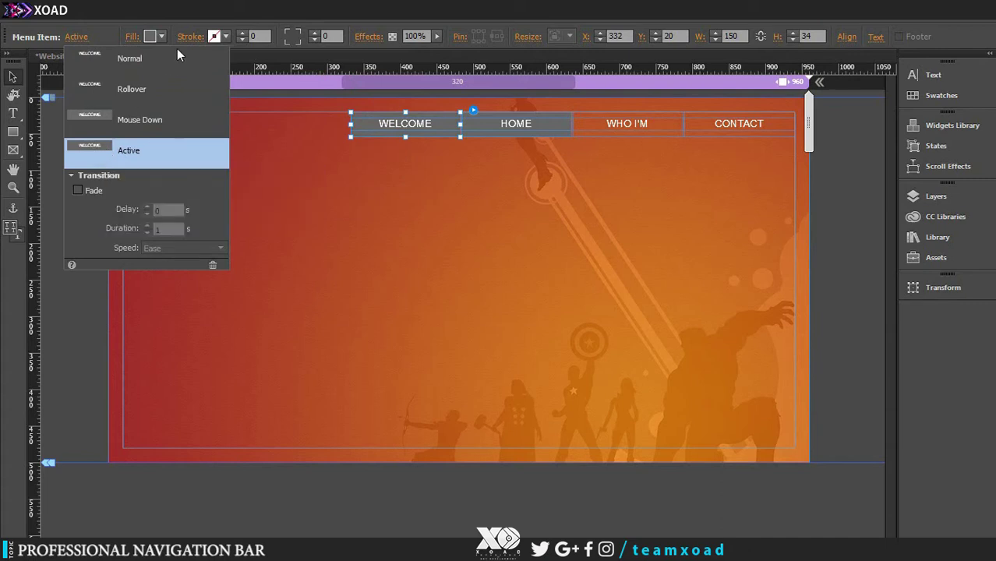
{"action": "left_click", "coordinate": [162, 35]}
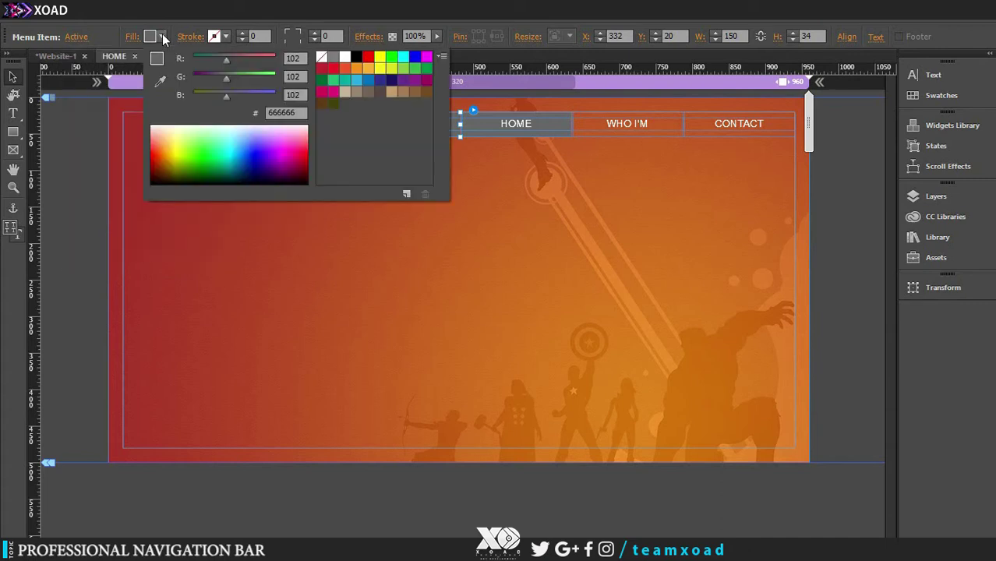
{"action": "left_click_drag", "start_coordinate": [229, 62], "coordinate": [210, 56]}
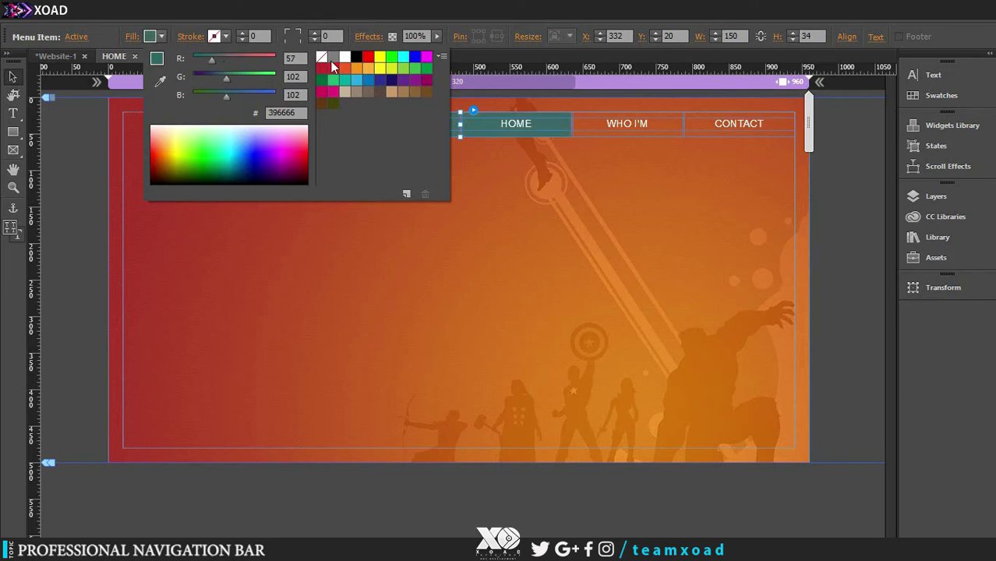
{"action": "left_click", "coordinate": [357, 57]}
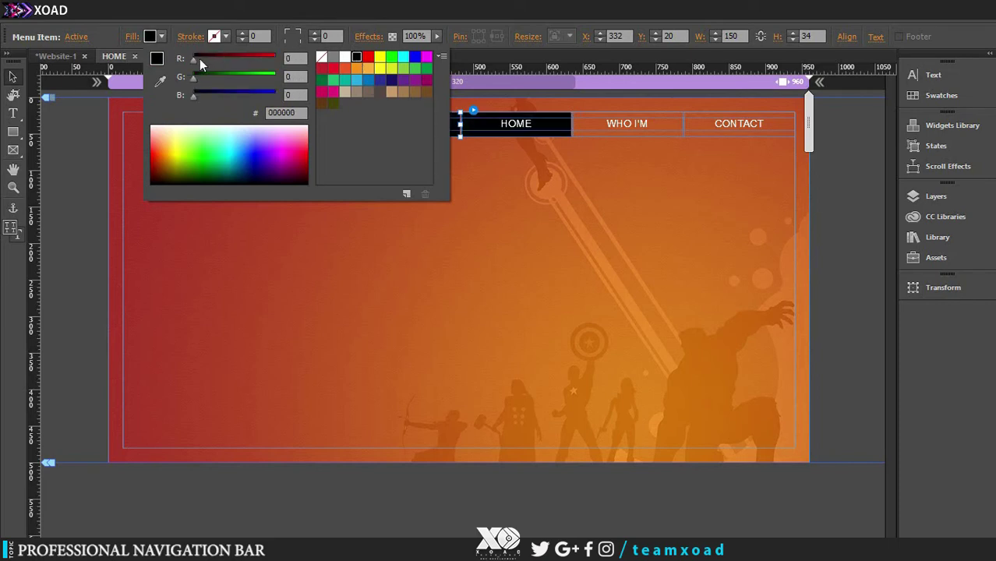
{"action": "left_click", "coordinate": [202, 58]}
{"action": "left_click_drag", "start_coordinate": [200, 57], "coordinate": [207, 63]}
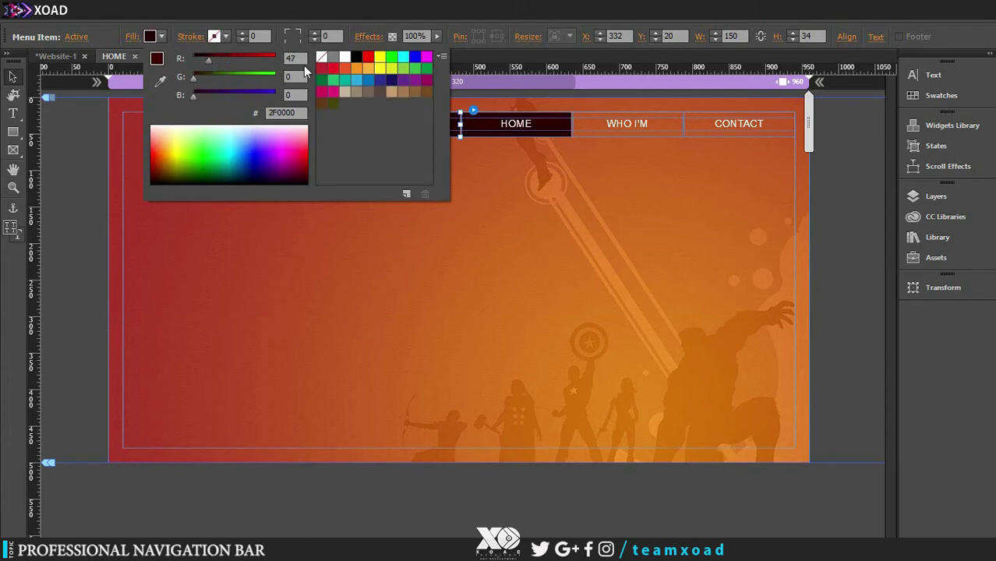
{"action": "left_click", "coordinate": [322, 57]}
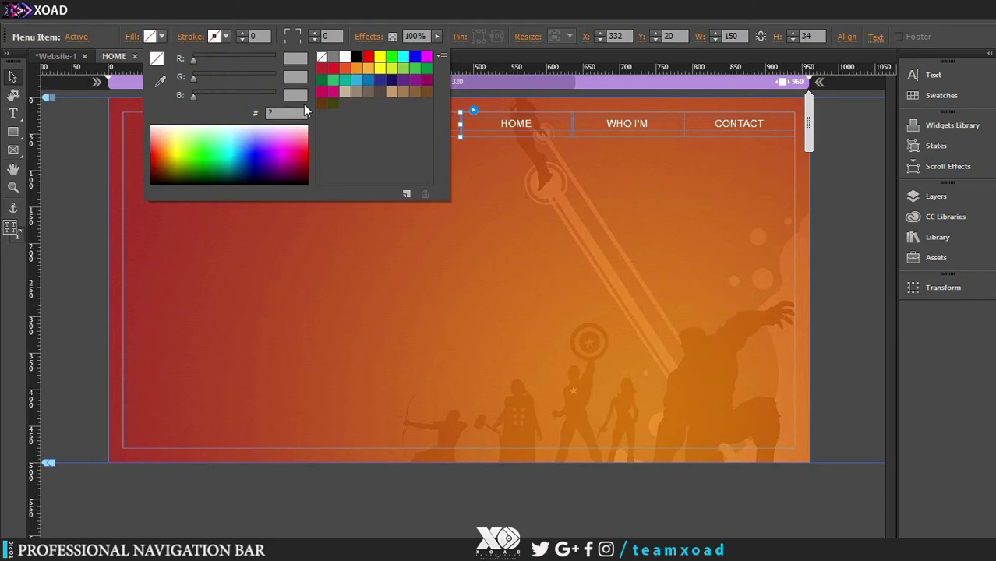
Step: Check the WELCOME item's Mouse Down state and switch the item back to its Normal state
{"action": "left_click", "coordinate": [84, 41]}
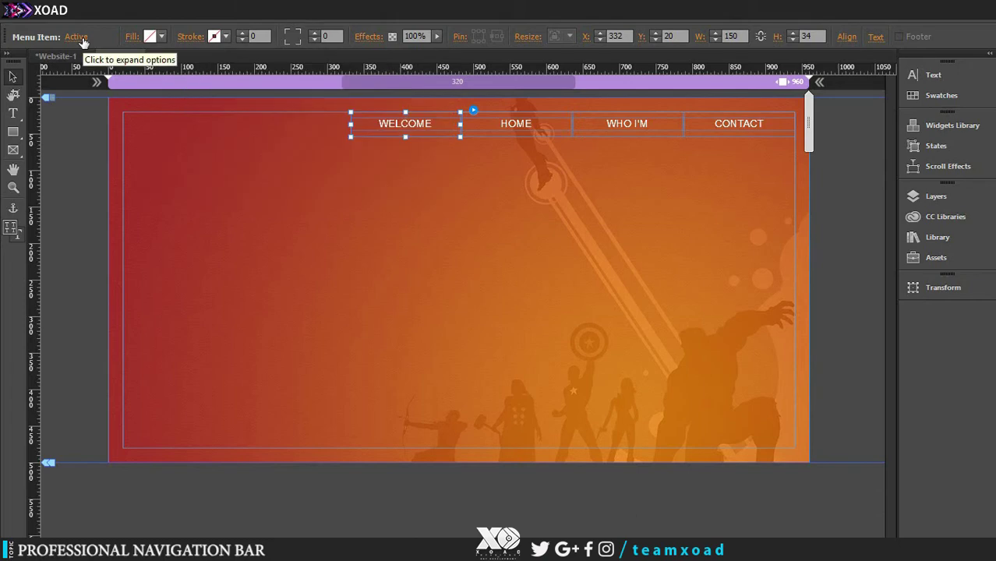
{"action": "left_click", "coordinate": [78, 37]}
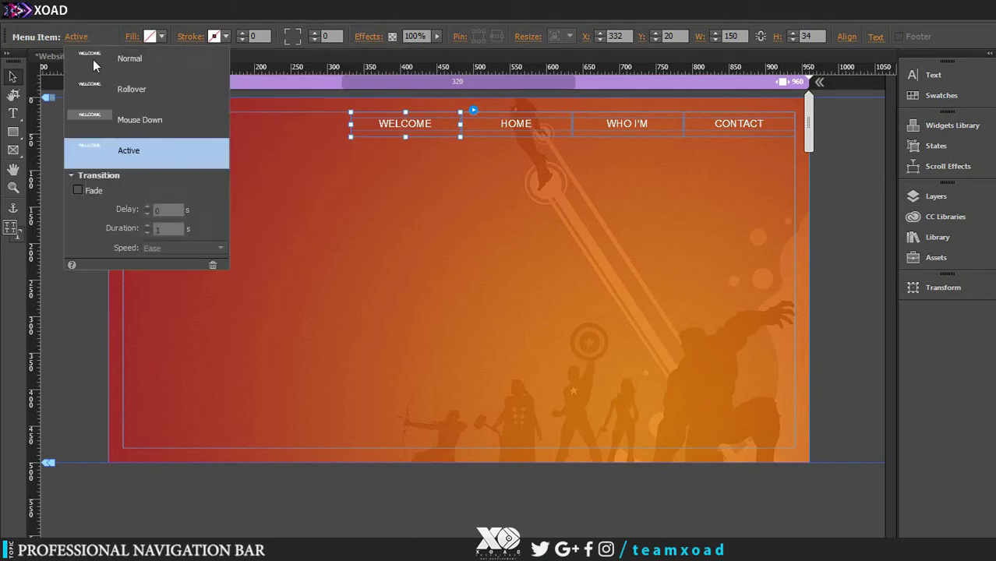
{"action": "left_click", "coordinate": [126, 125]}
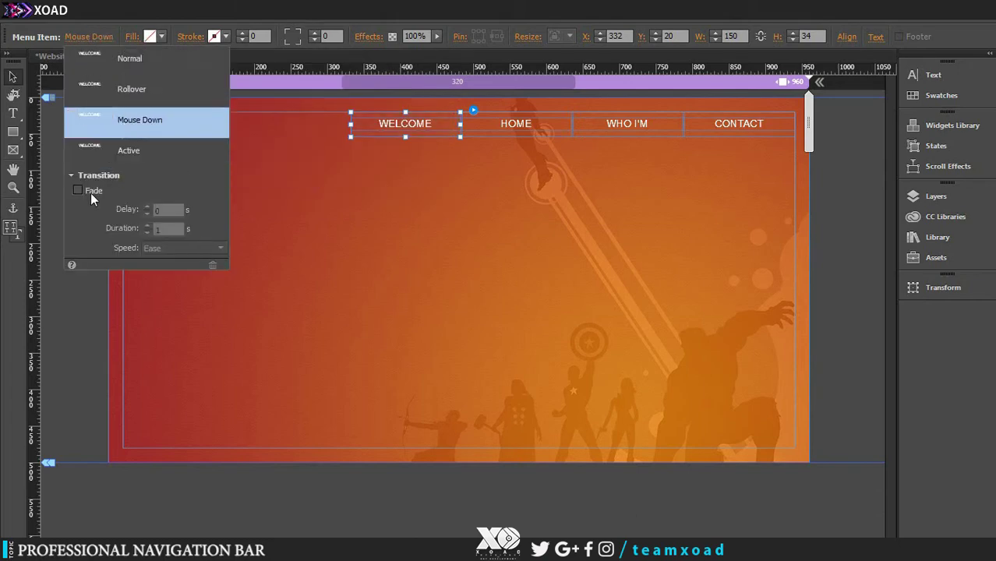
{"action": "left_click", "coordinate": [125, 56]}
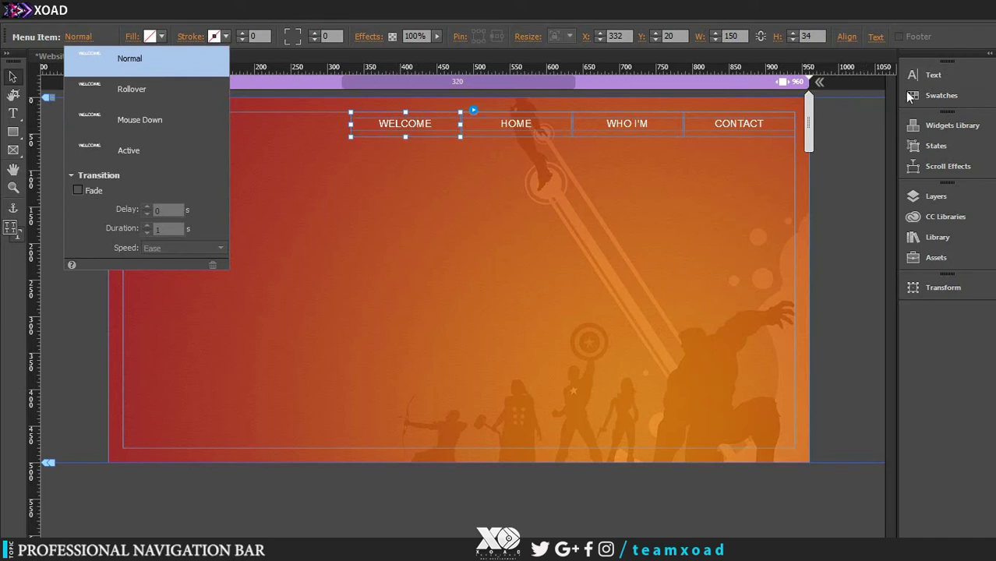
Step: Set the text size of the WELCOME menu item's Normal state to 14 and deselect the menu
{"action": "left_click", "coordinate": [927, 75]}
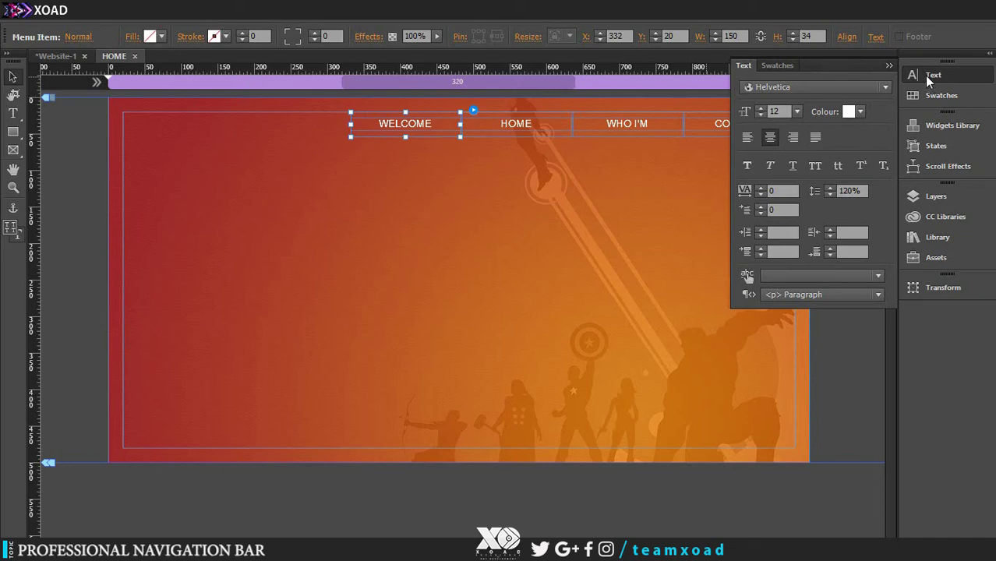
{"action": "left_click", "coordinate": [198, 9]}
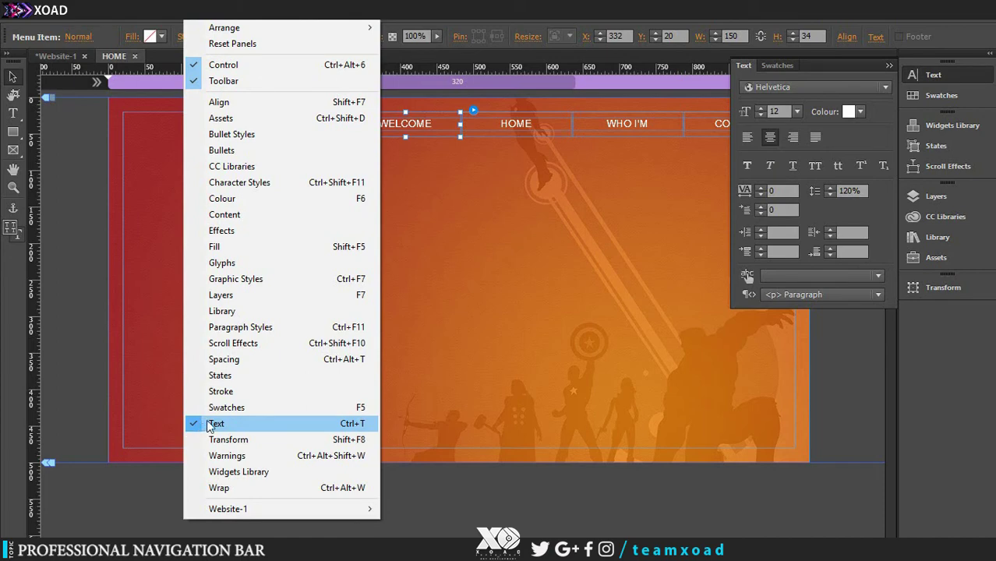
{"action": "left_click", "coordinate": [833, 70]}
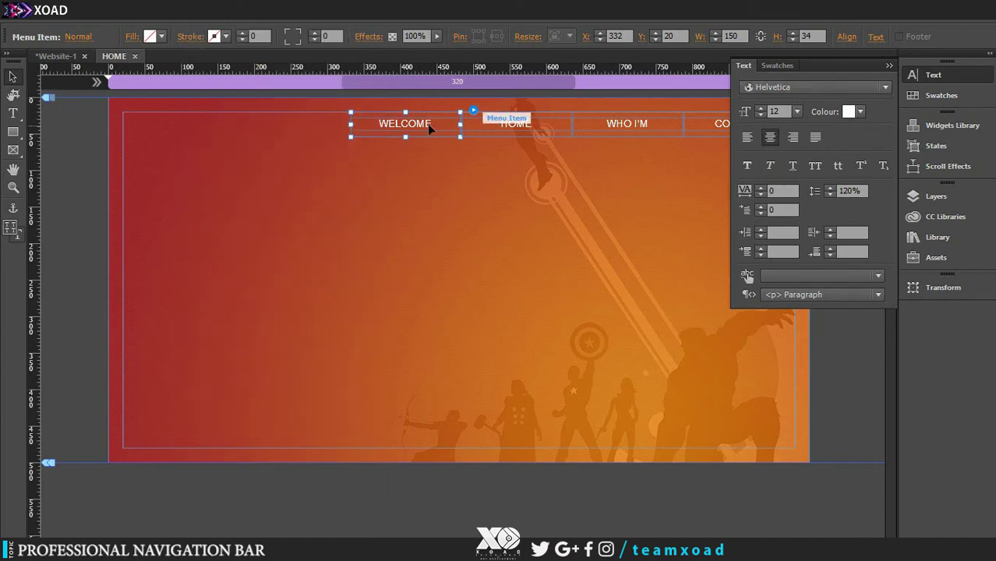
{"action": "left_click", "coordinate": [798, 112]}
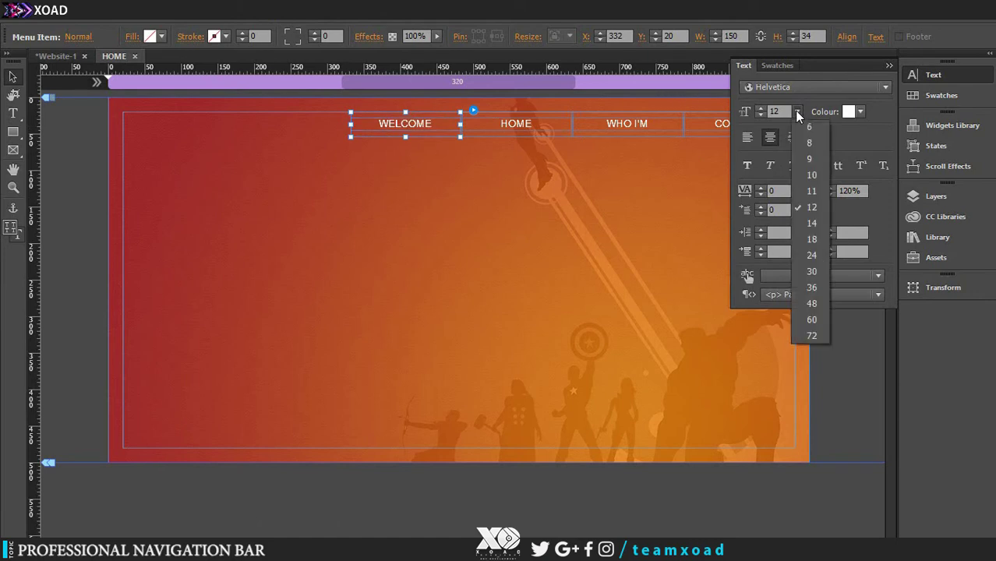
{"action": "left_click", "coordinate": [812, 225]}
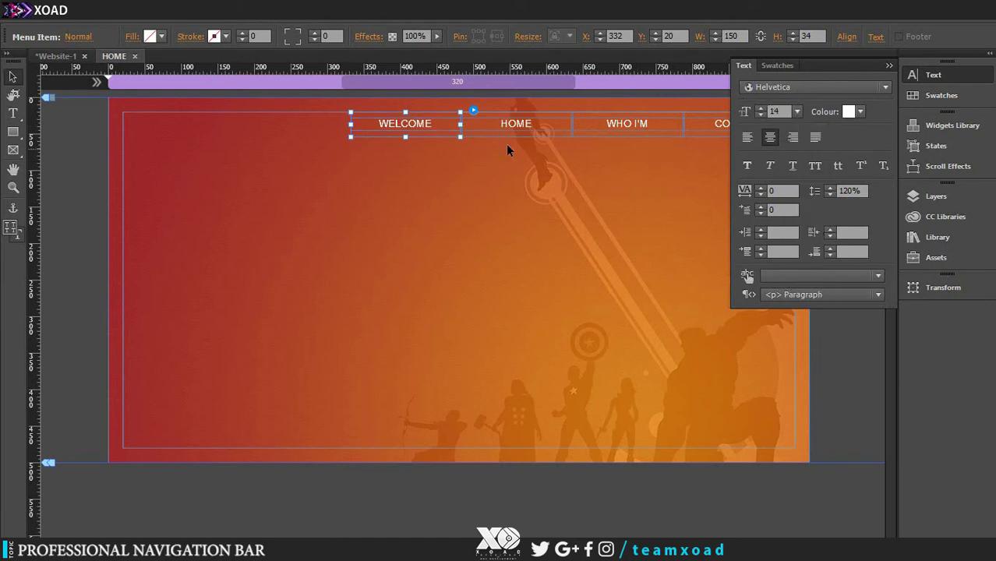
{"action": "left_click", "coordinate": [407, 126]}
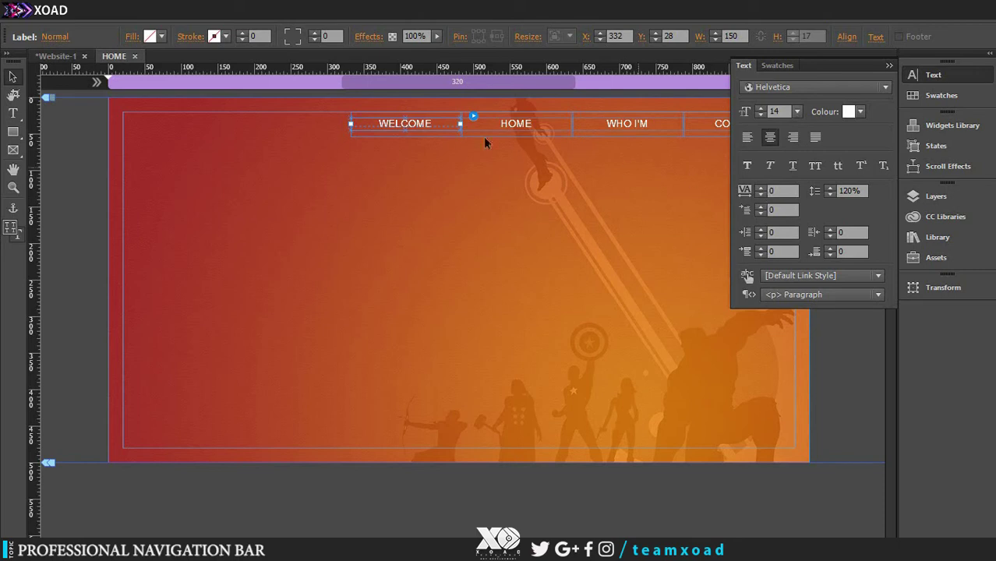
{"action": "left_click", "coordinate": [190, 167]}
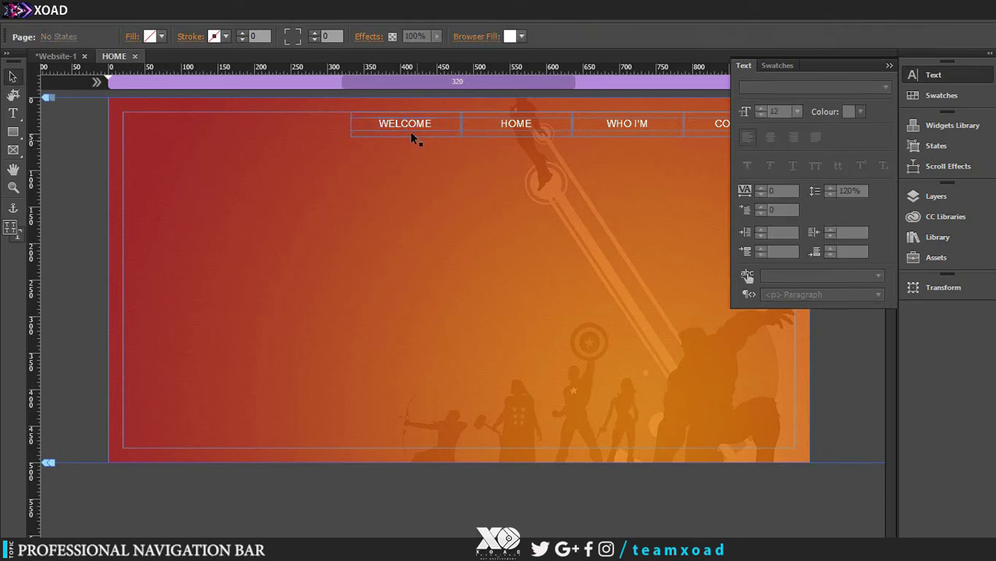
Step: Select the WELCOME menu item and set the letter spacing of its Normal state to 1
{"action": "left_click", "coordinate": [409, 131]}
{"action": "left_click", "coordinate": [414, 131]}
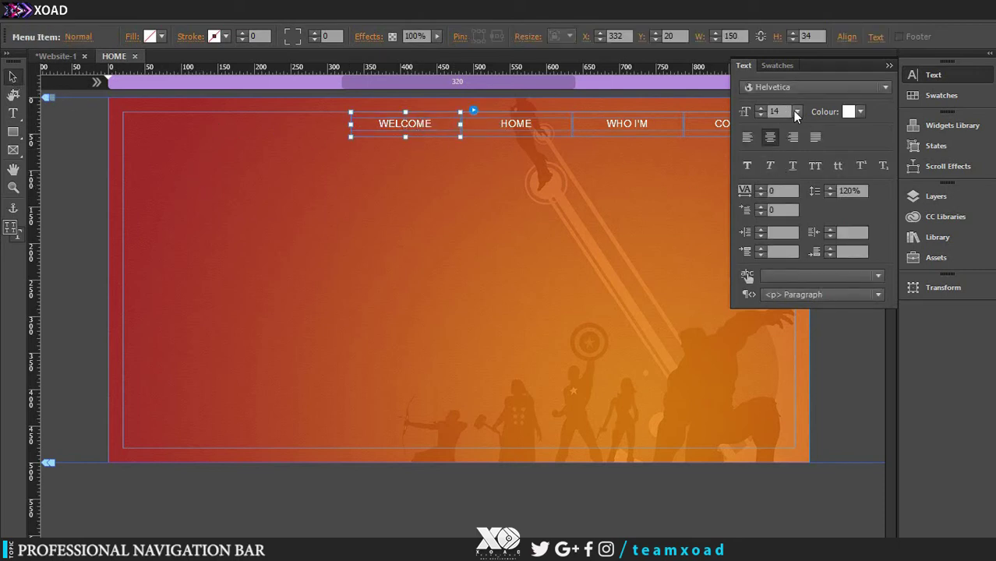
{"action": "left_click", "coordinate": [761, 188]}
{"action": "left_click", "coordinate": [762, 188]}
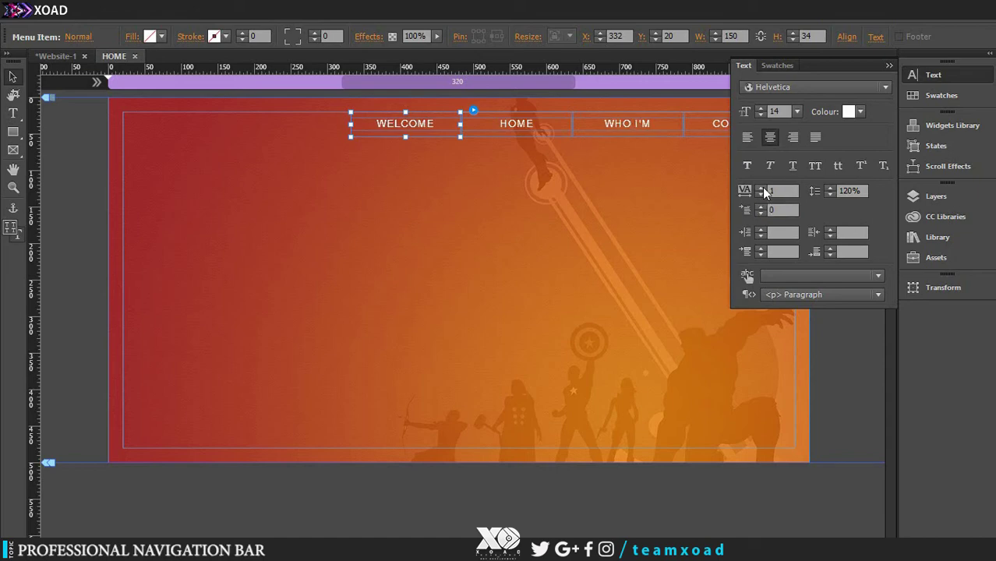
{"action": "left_click", "coordinate": [761, 188]}
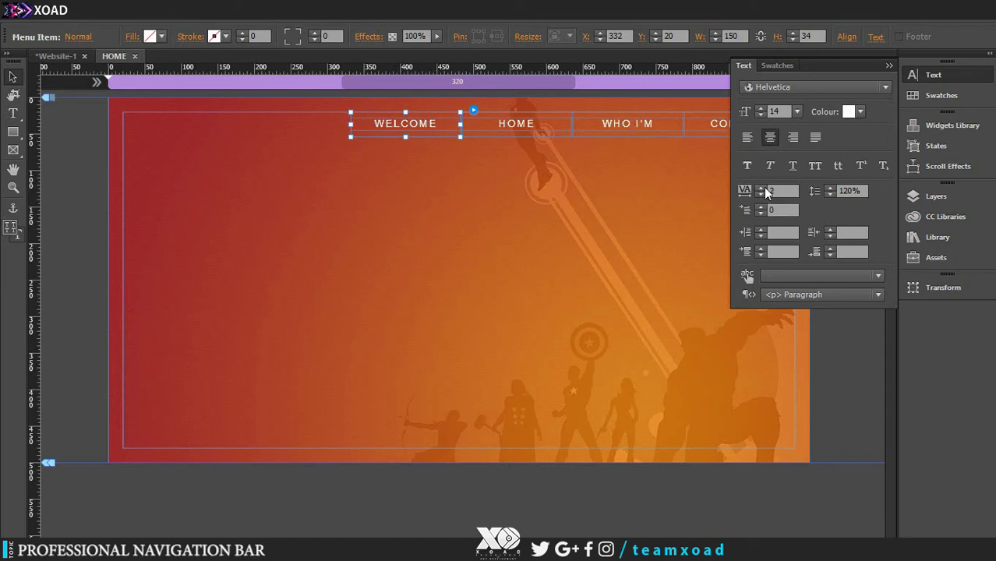
{"action": "left_click", "coordinate": [761, 195]}
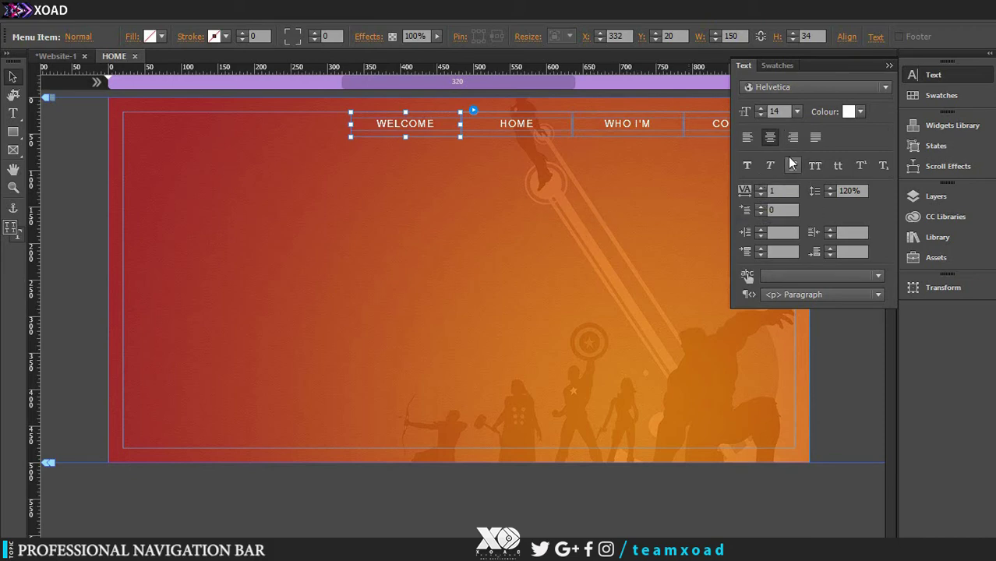
Step: Try orange, red, blue, magenta and yellow text colours on the WELCOME item's Normal state, finish with black, and check the font list
{"action": "left_click", "coordinate": [860, 113]}
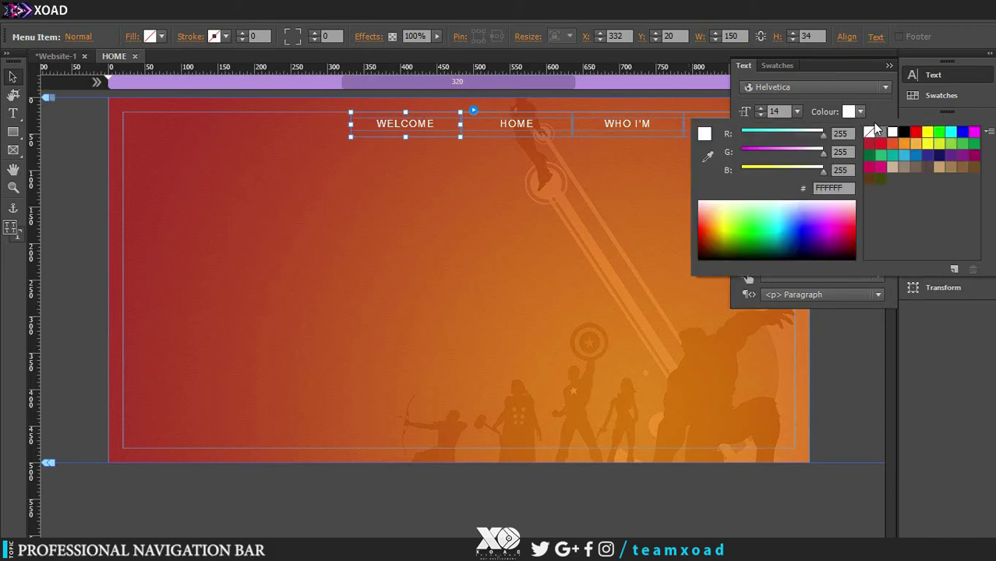
{"action": "left_click", "coordinate": [915, 144]}
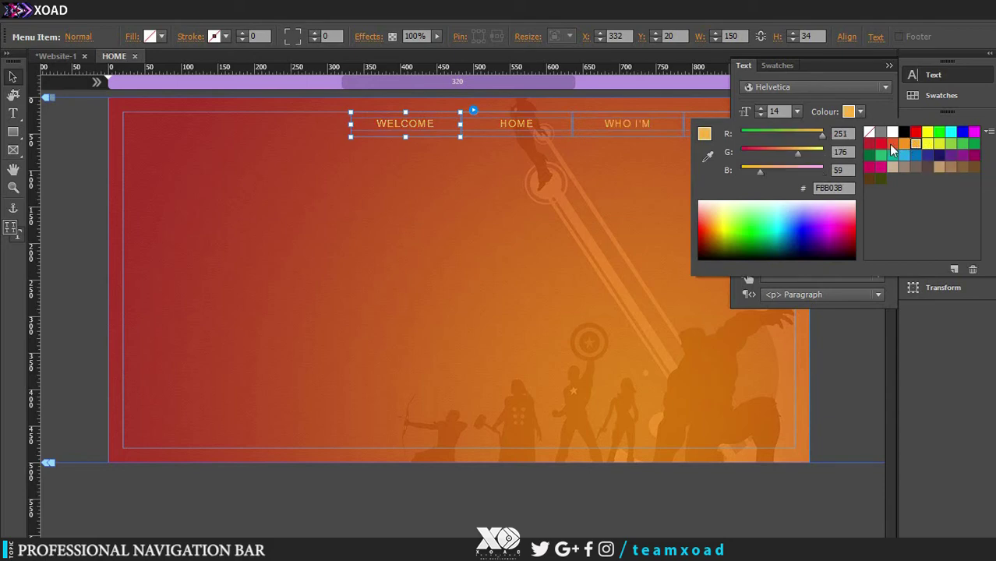
{"action": "left_click", "coordinate": [880, 144]}
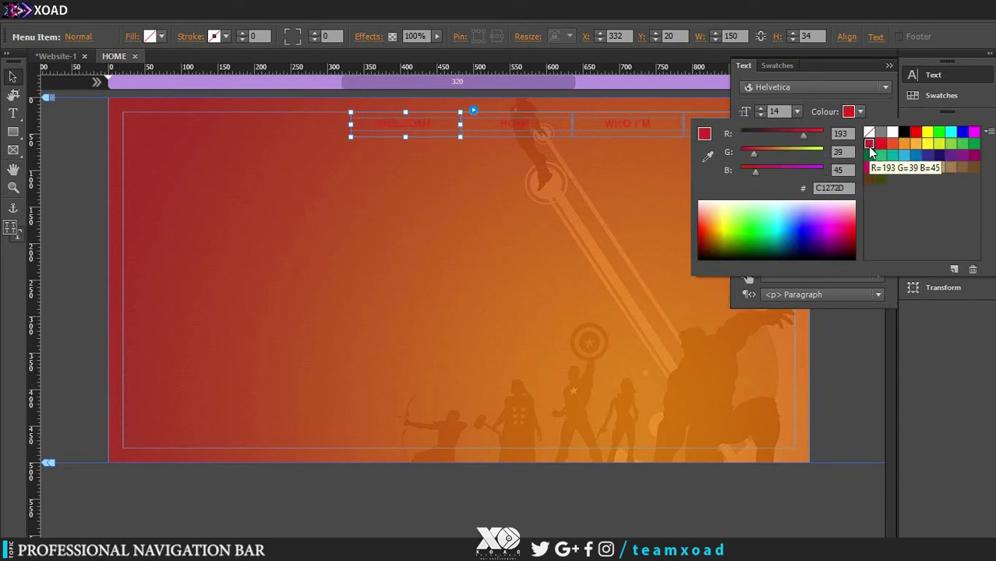
{"action": "left_click", "coordinate": [905, 155]}
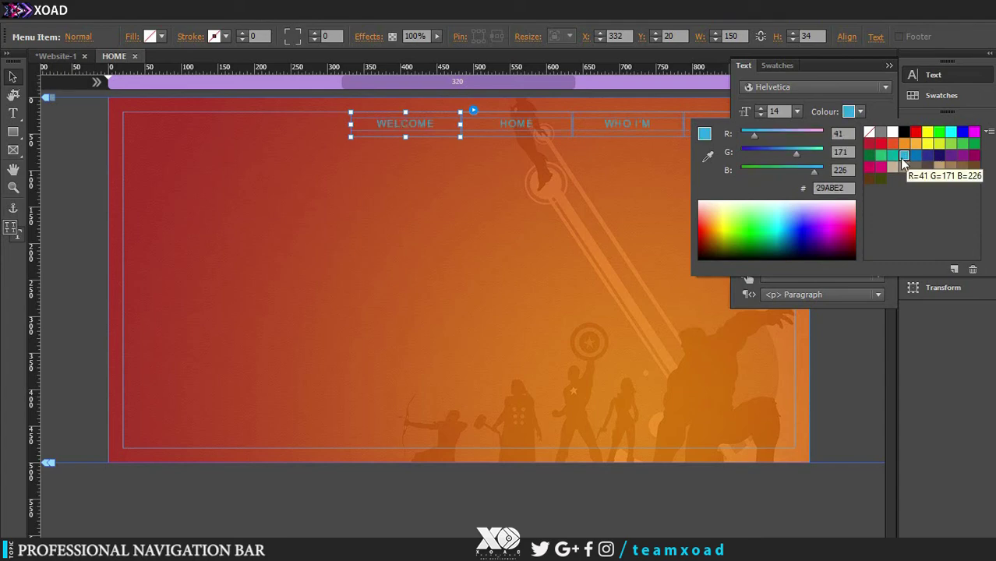
{"action": "left_click", "coordinate": [882, 168]}
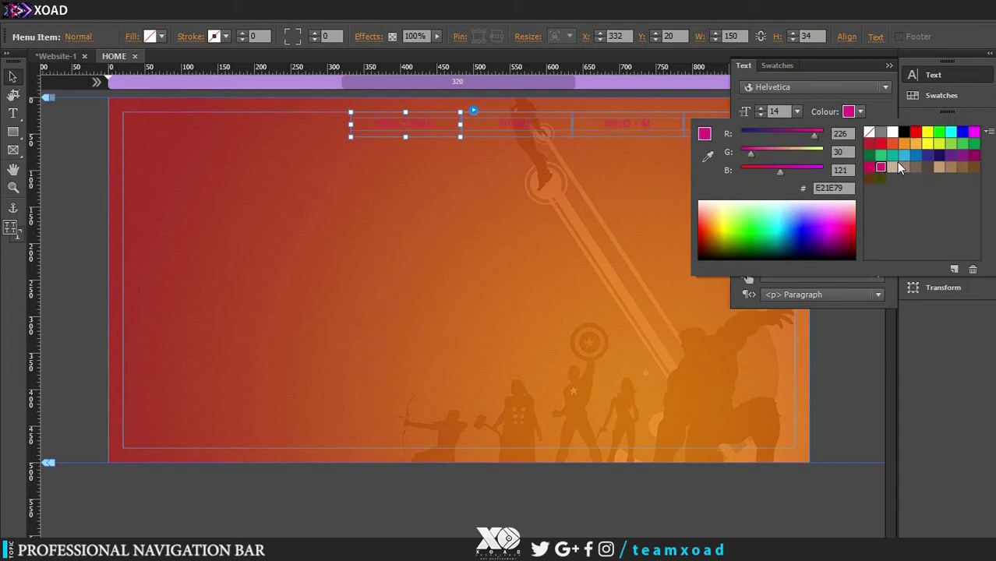
{"action": "left_click", "coordinate": [930, 136]}
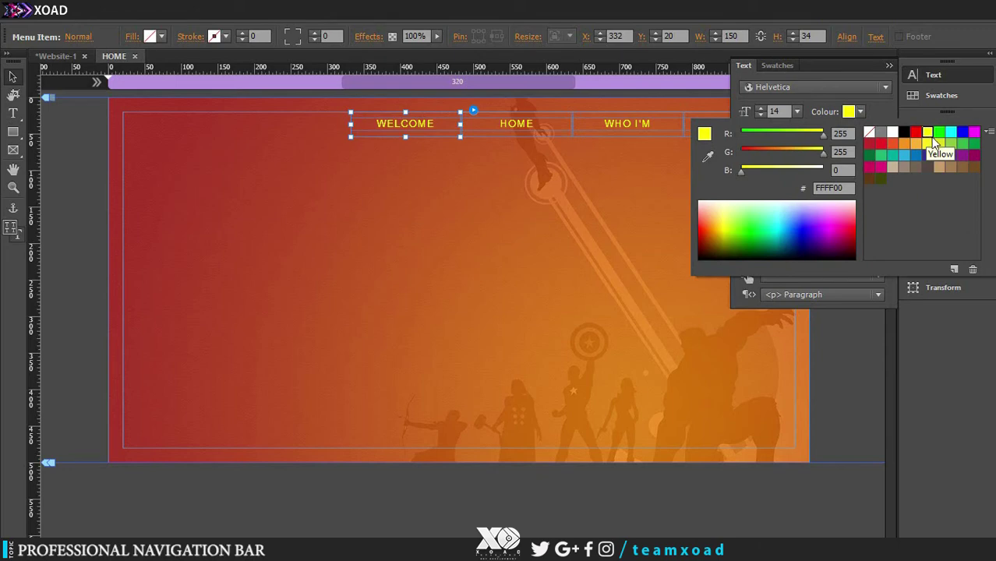
{"action": "left_click", "coordinate": [929, 145]}
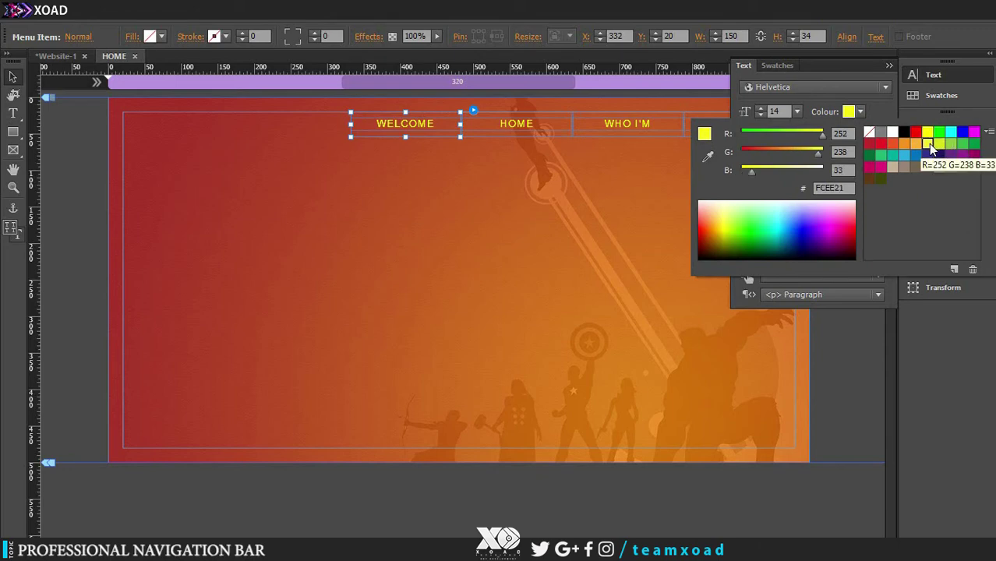
{"action": "left_click", "coordinate": [940, 147]}
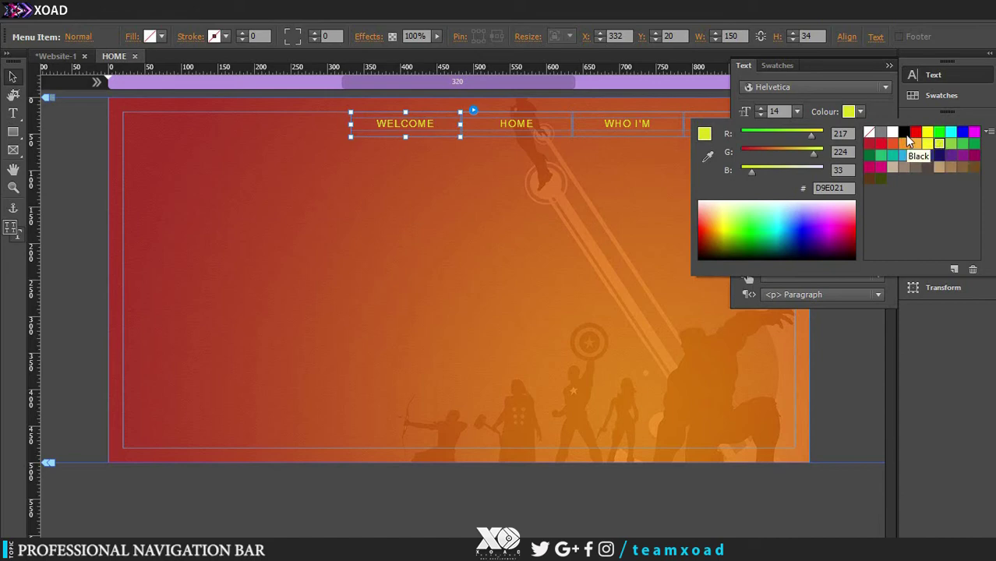
{"action": "left_click", "coordinate": [905, 134]}
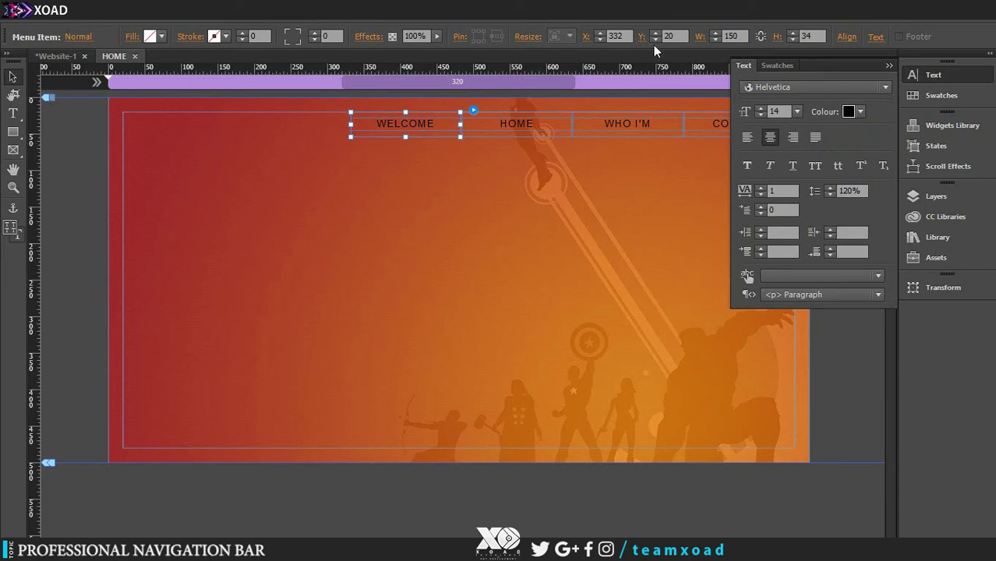
{"action": "left_click", "coordinate": [873, 87]}
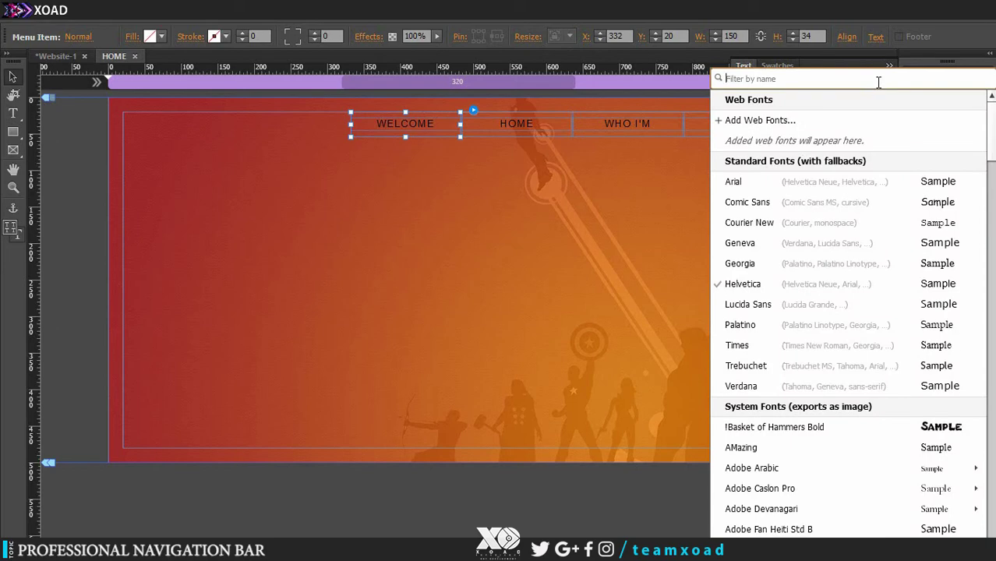
{"action": "left_click", "coordinate": [627, 22]}
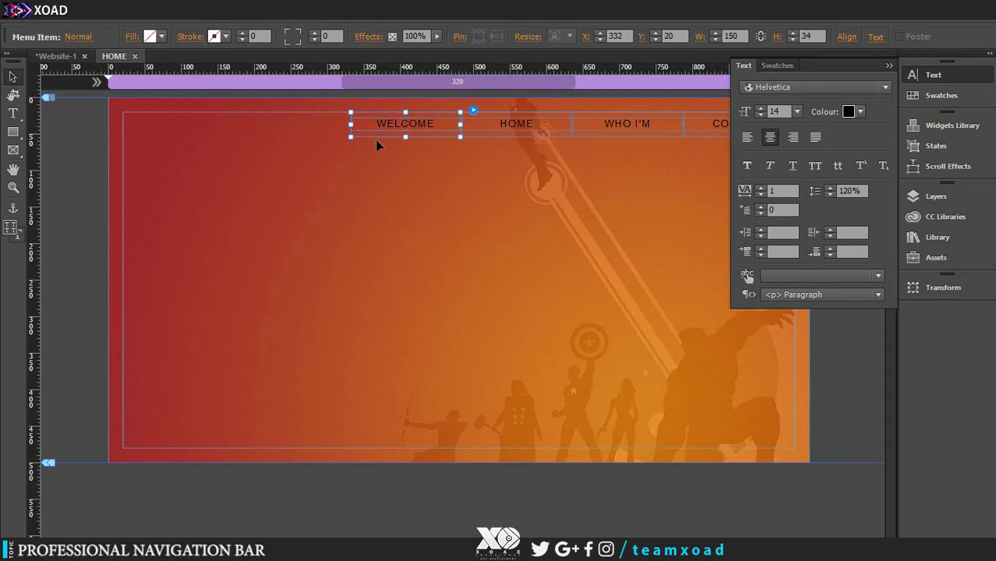
Step: Switch the WELCOME item to its Rollover state and increase that state's letter spacing to 5
{"action": "left_click", "coordinate": [87, 38]}
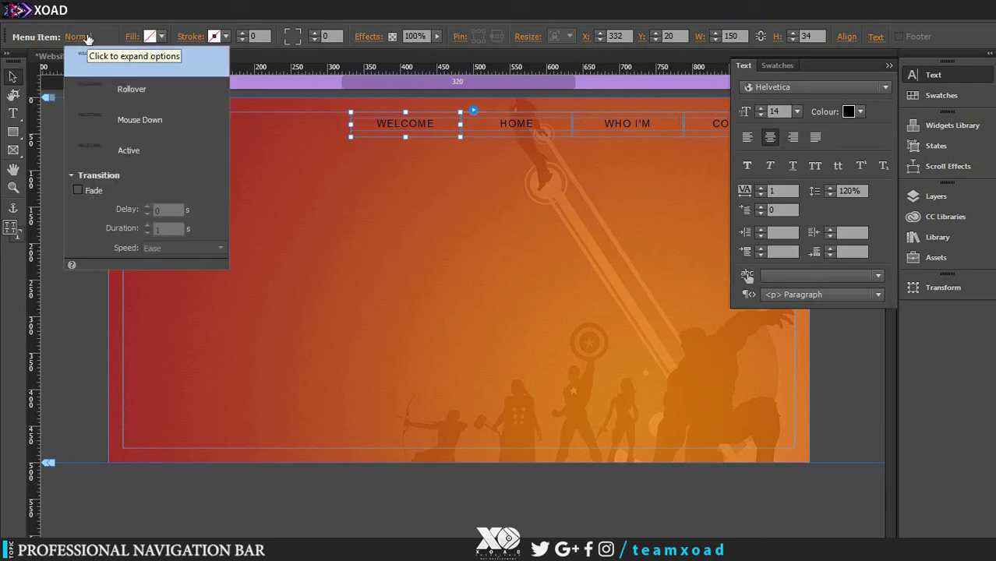
{"action": "left_click", "coordinate": [113, 87]}
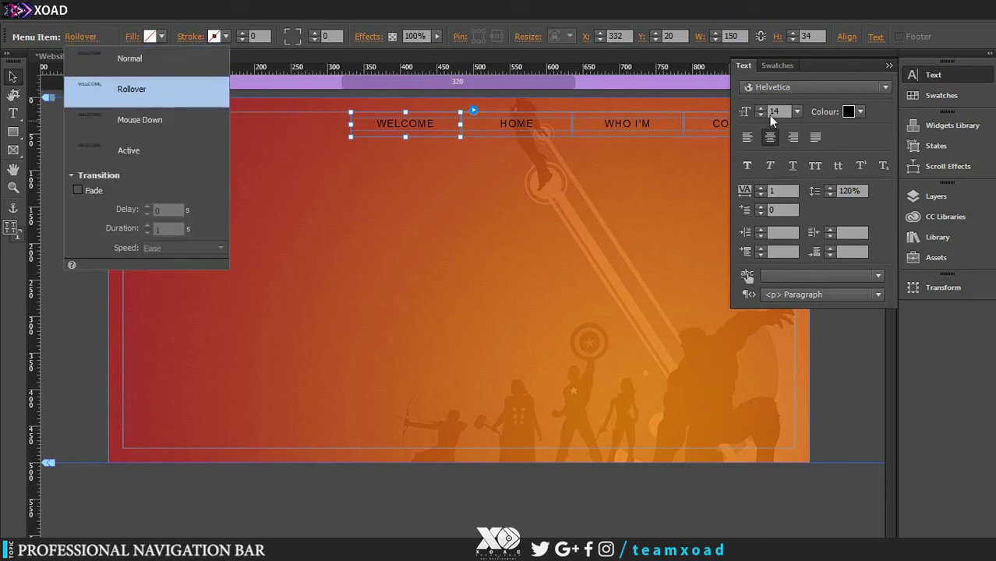
{"action": "left_click", "coordinate": [761, 193]}
{"action": "left_click", "coordinate": [761, 194]}
{"action": "left_click", "coordinate": [760, 193]}
{"action": "left_click", "coordinate": [761, 194]}
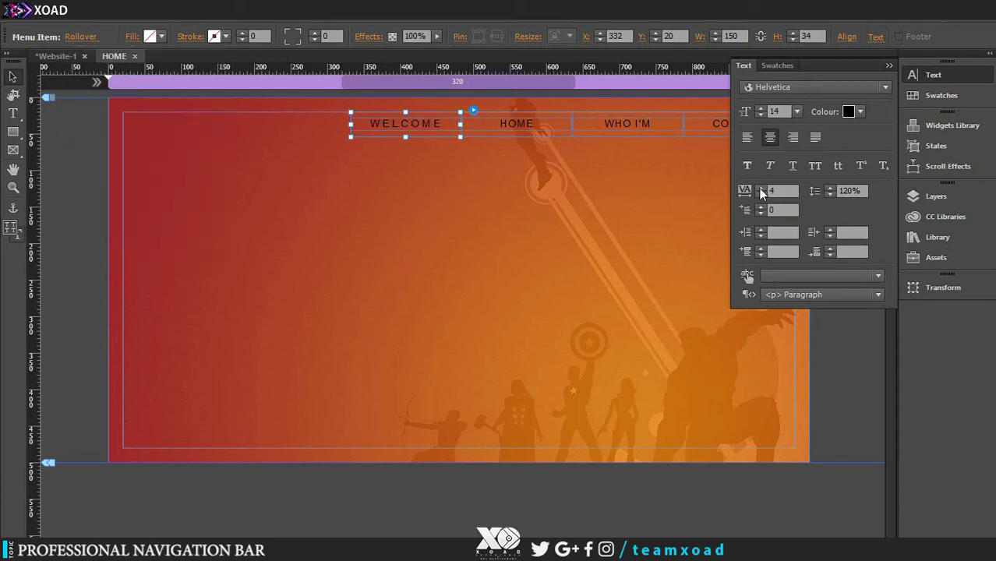
{"action": "left_click", "coordinate": [760, 193]}
Step: Set the text colour of the WELCOME item's Rollover state to white and close the text settings
{"action": "left_click", "coordinate": [862, 112]}
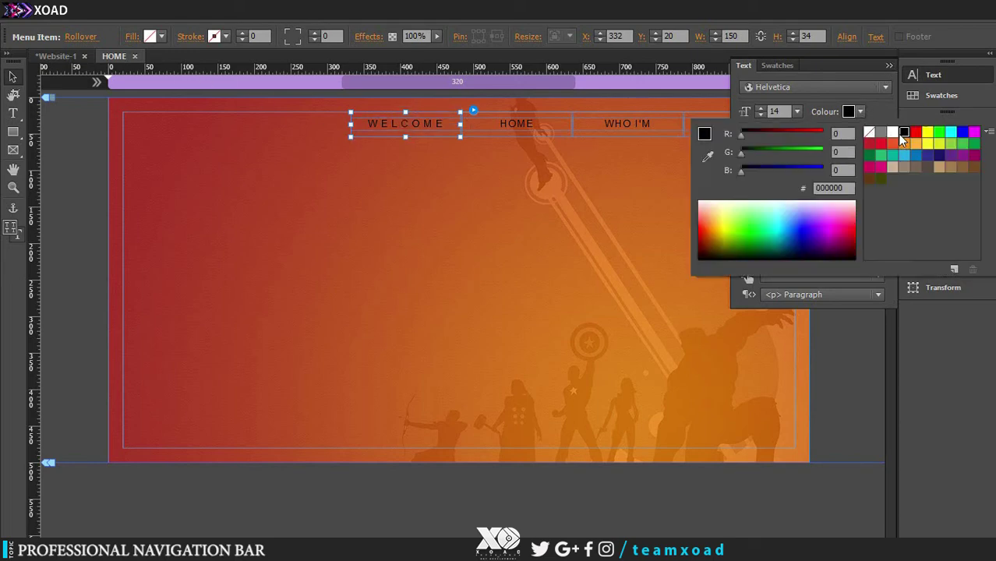
{"action": "left_click", "coordinate": [893, 133]}
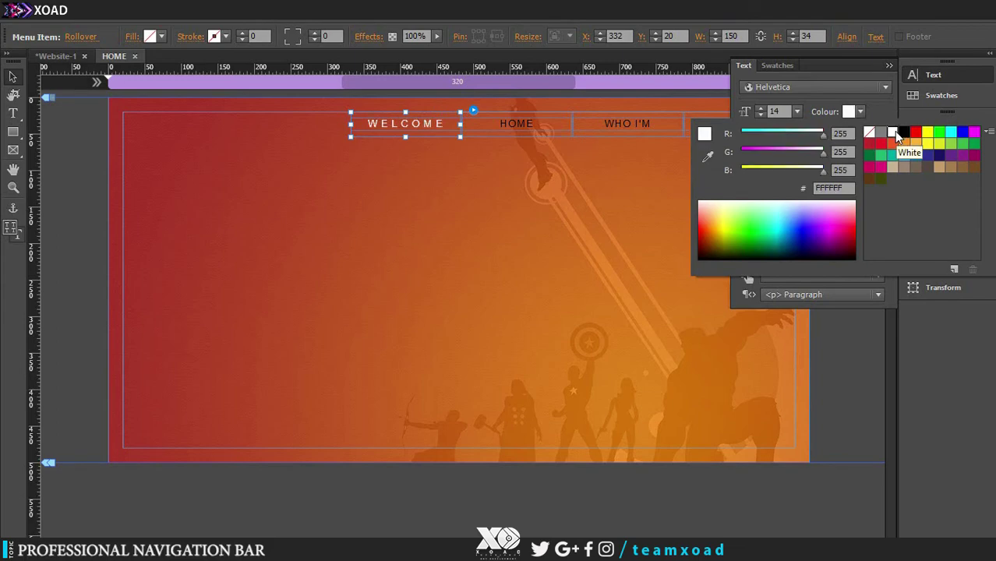
{"action": "left_click", "coordinate": [887, 69]}
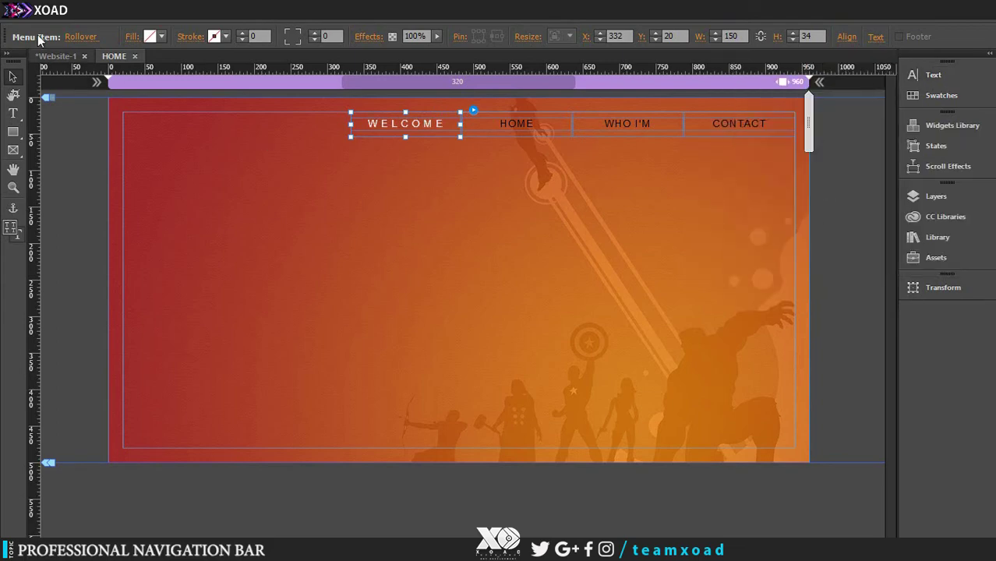
Step: Preview the HOME page in the browser, check the menu items' rollover effect, and return to the page design
{"action": "left_click", "coordinate": [43, 9]}
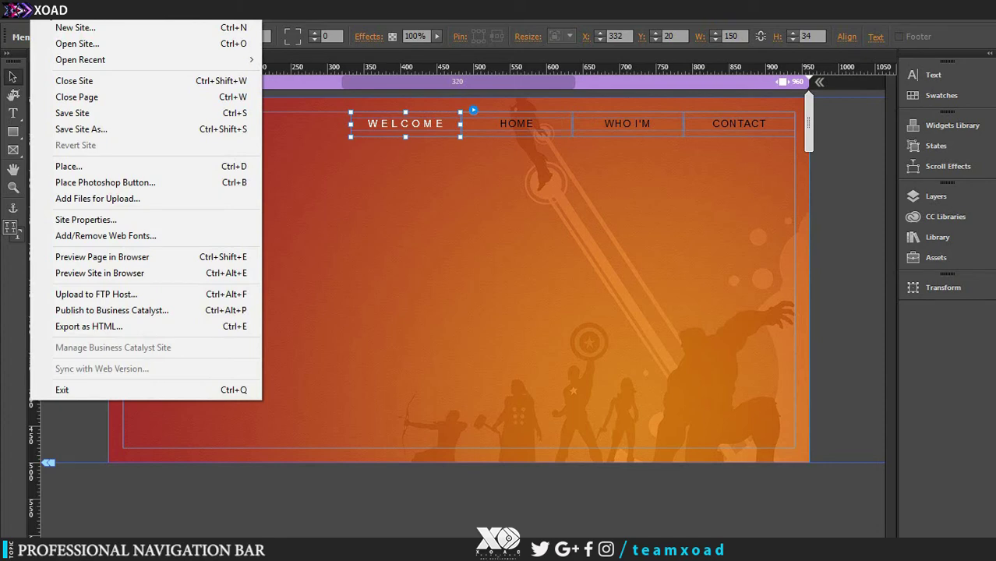
{"action": "left_click", "coordinate": [453, 67]}
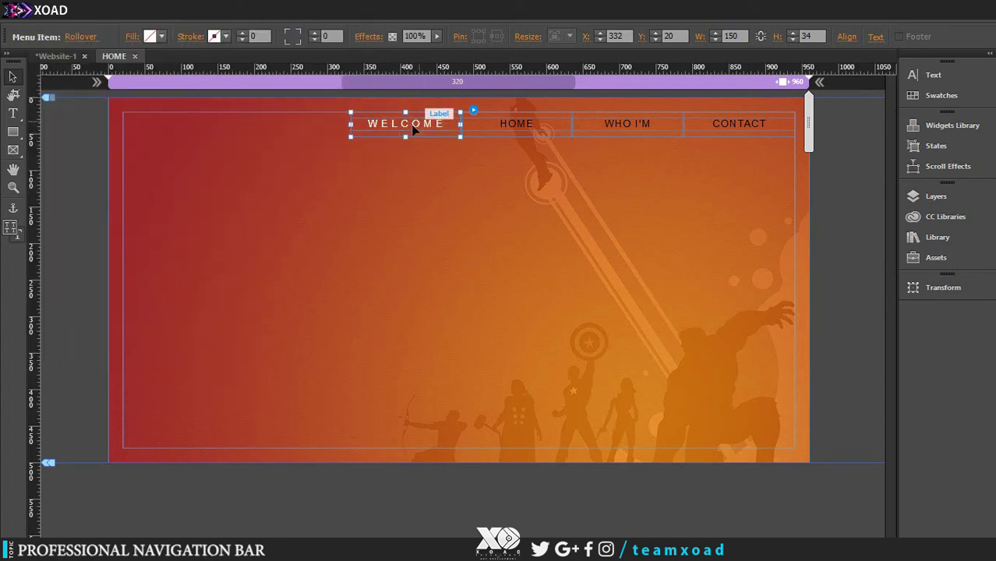
{"action": "left_click", "coordinate": [47, 11]}
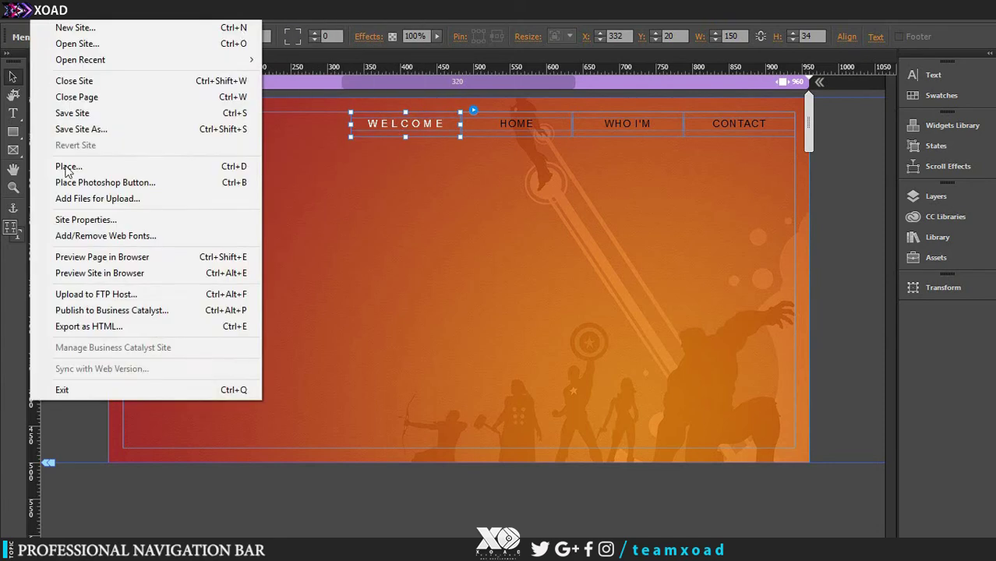
{"action": "left_click", "coordinate": [99, 257]}
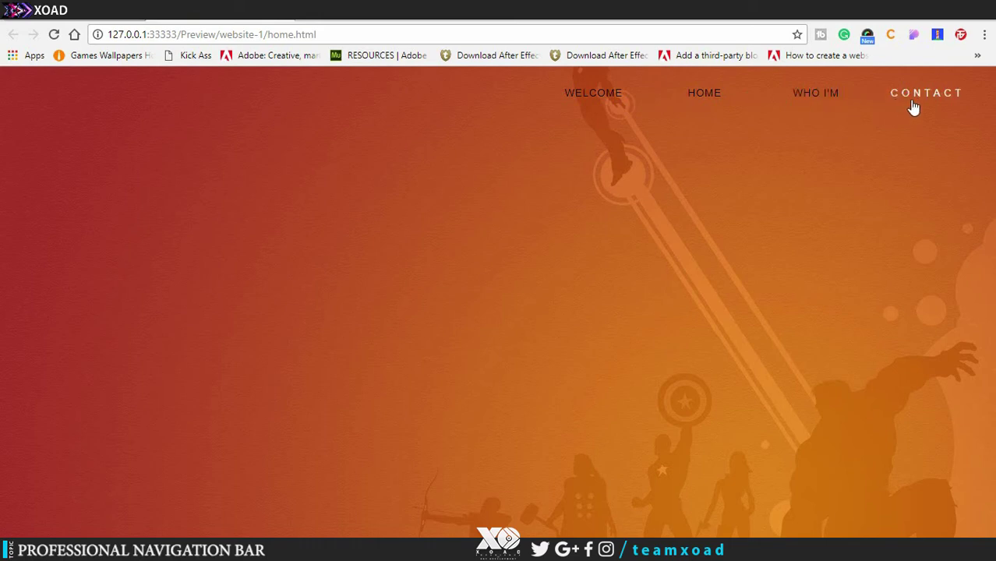
{"action": "key", "text": "alt+Tab"}
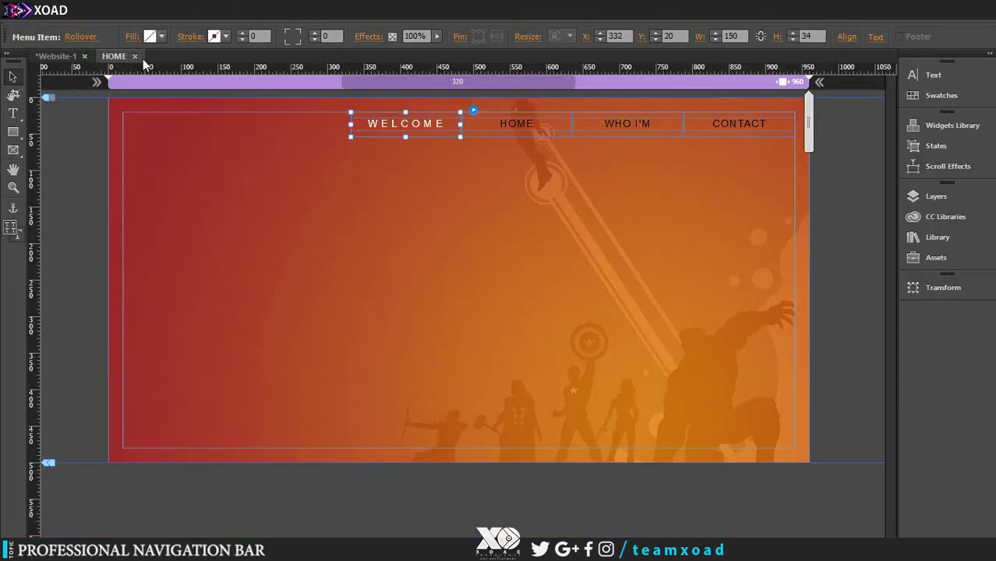
Step: Switch the WELCOME item to its Active state and open that state's text colour choices
{"action": "left_click", "coordinate": [88, 40]}
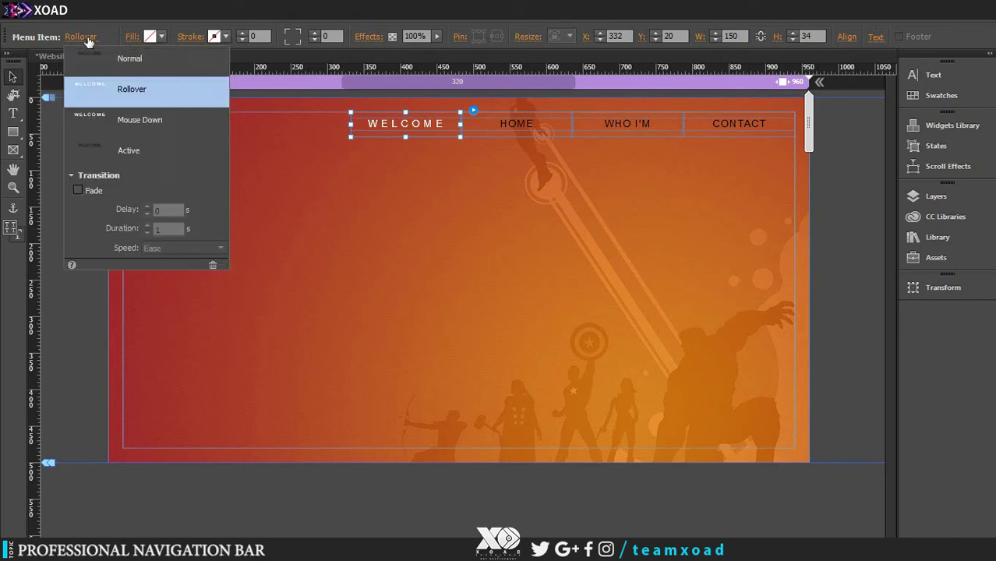
{"action": "left_click", "coordinate": [113, 144]}
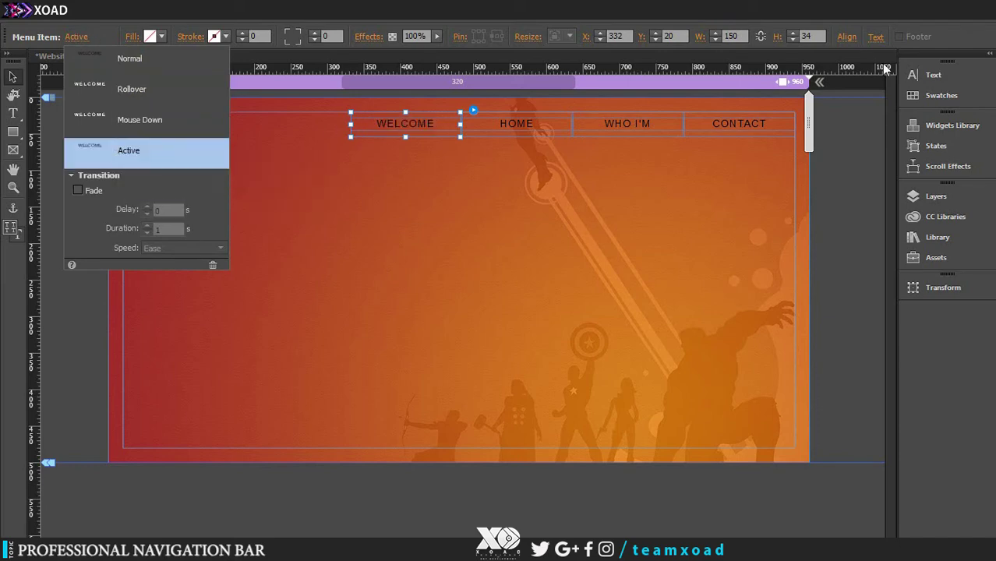
{"action": "left_click", "coordinate": [918, 79]}
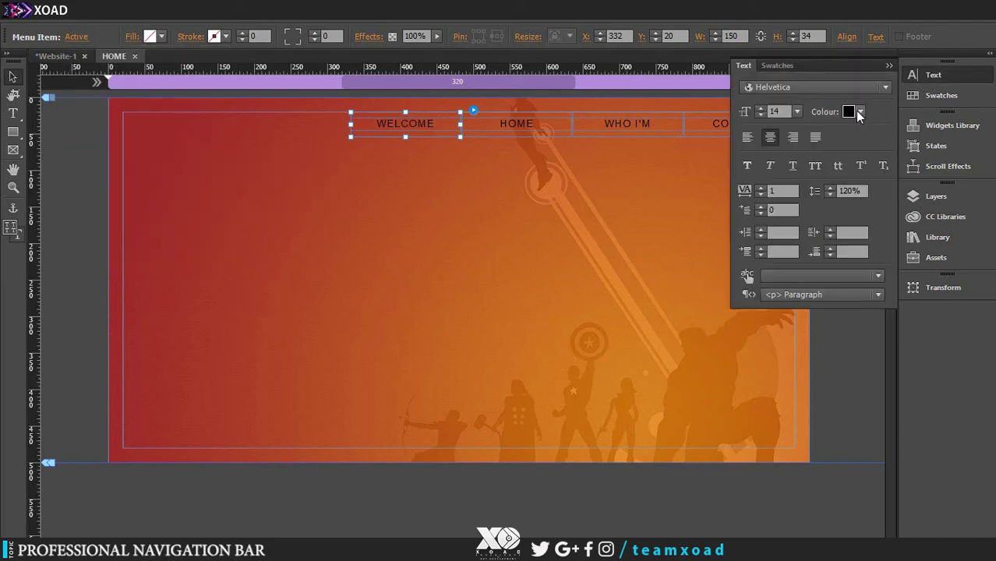
{"action": "left_click", "coordinate": [858, 112]}
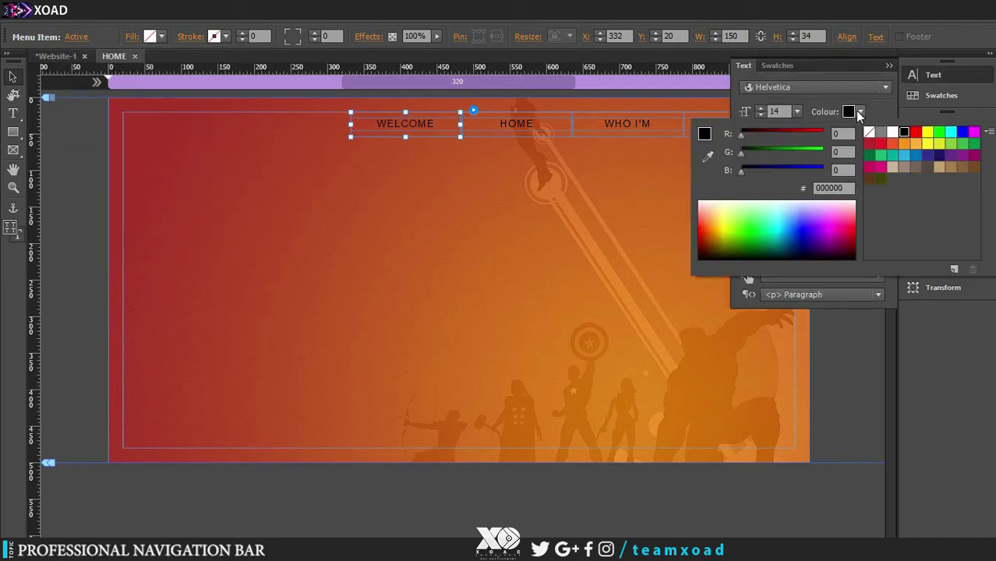
Step: Try yellow FCEE21, green 8CC63F, bright yellow FFFF00, cyan 00FFFF and dark blue 060030 as the Active state's text colour
{"action": "left_click", "coordinate": [926, 146]}
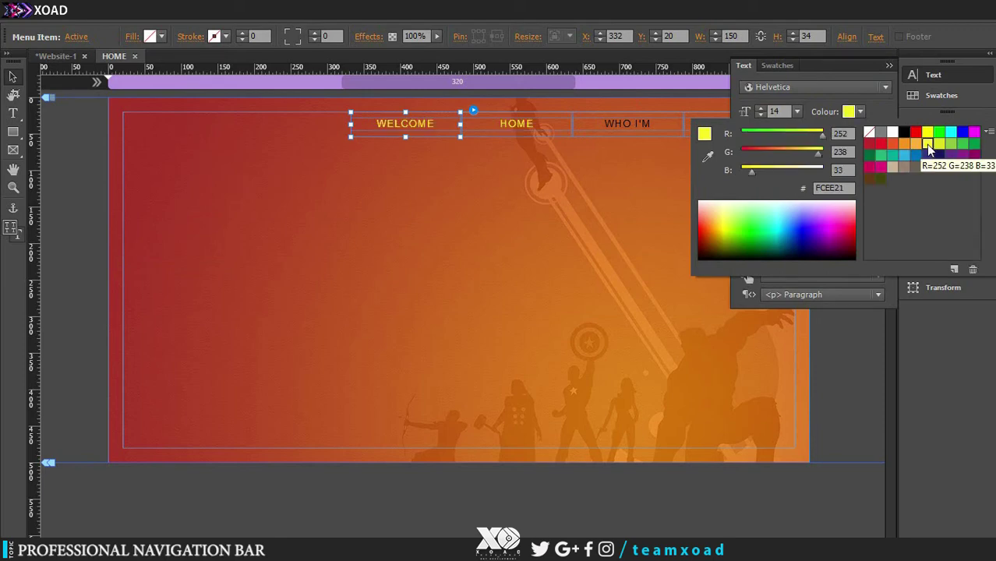
{"action": "left_click", "coordinate": [949, 145]}
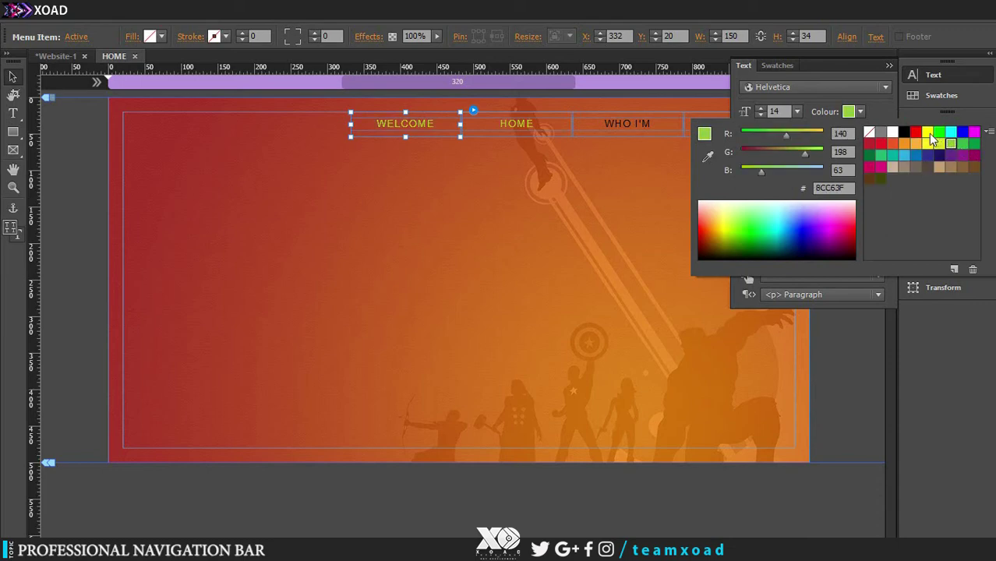
{"action": "left_click", "coordinate": [927, 133]}
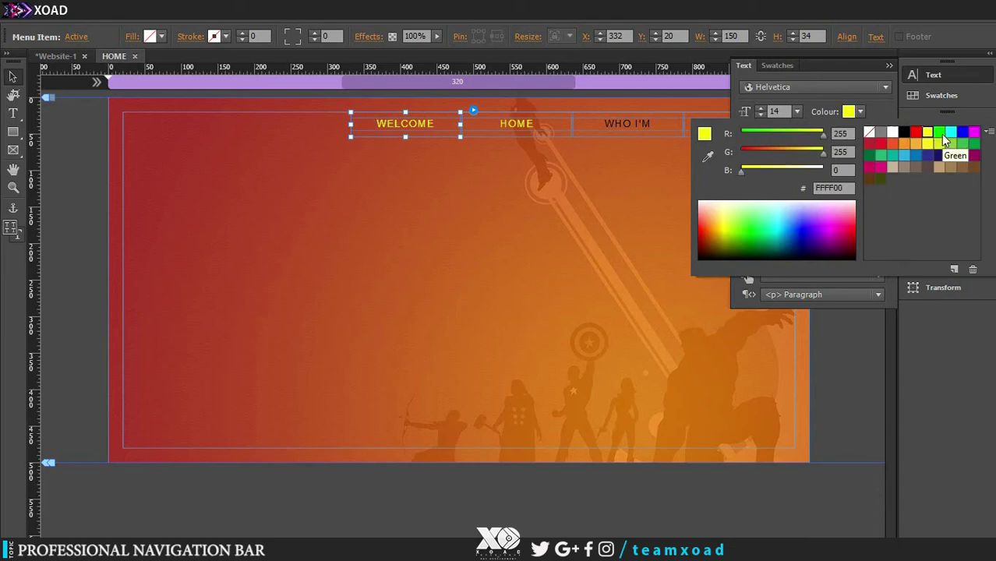
{"action": "left_click", "coordinate": [952, 133]}
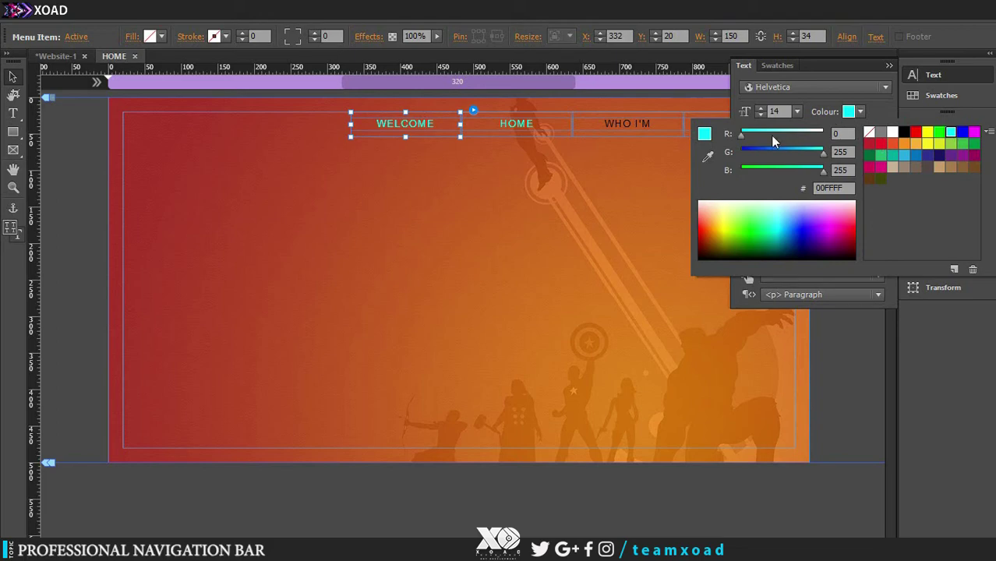
{"action": "left_click", "coordinate": [810, 250]}
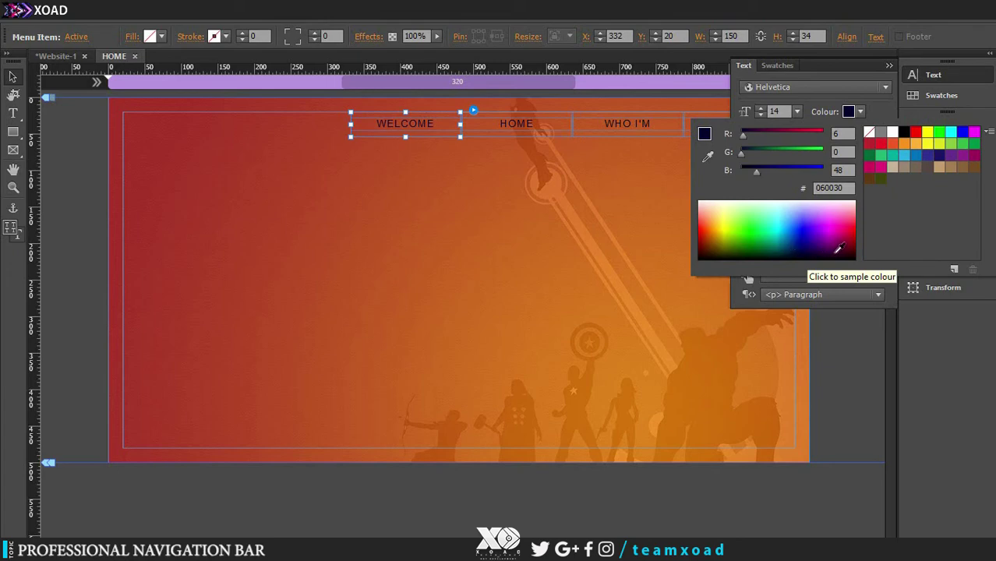
Step: Set the WELCOME item's Active state text colour to dark purple 3C0033 and close the text settings
{"action": "left_click", "coordinate": [838, 251]}
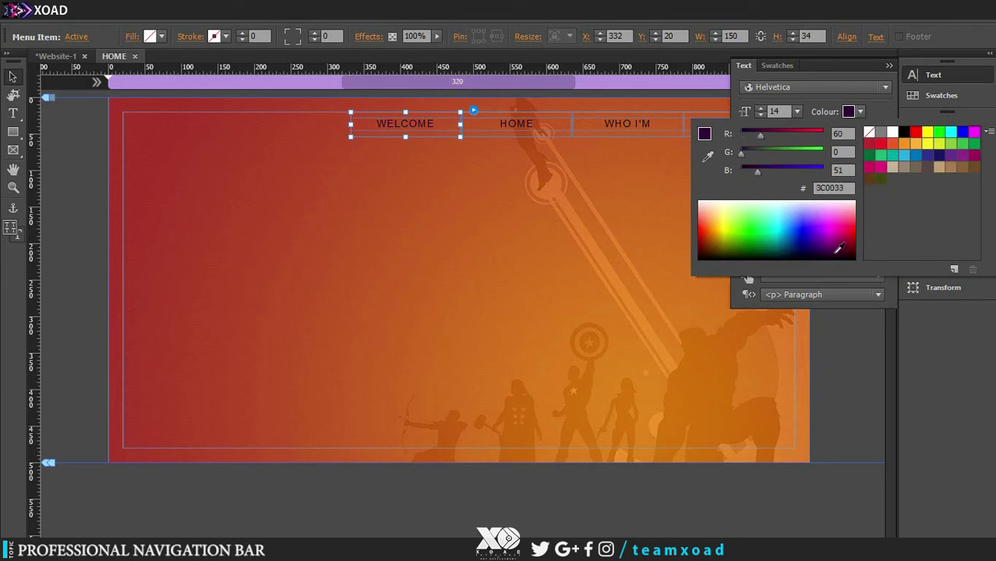
{"action": "left_click", "coordinate": [879, 106]}
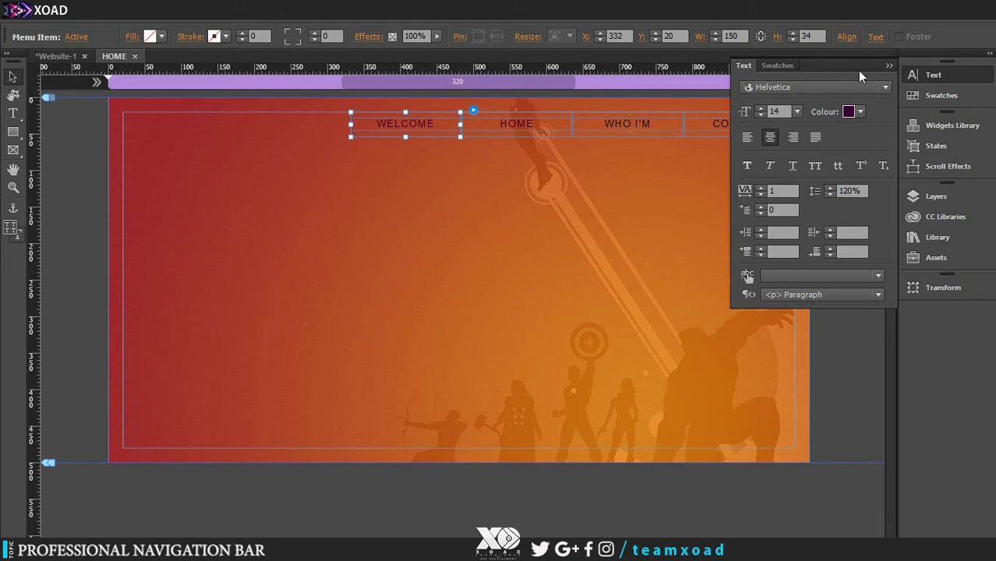
{"action": "left_click", "coordinate": [889, 66]}
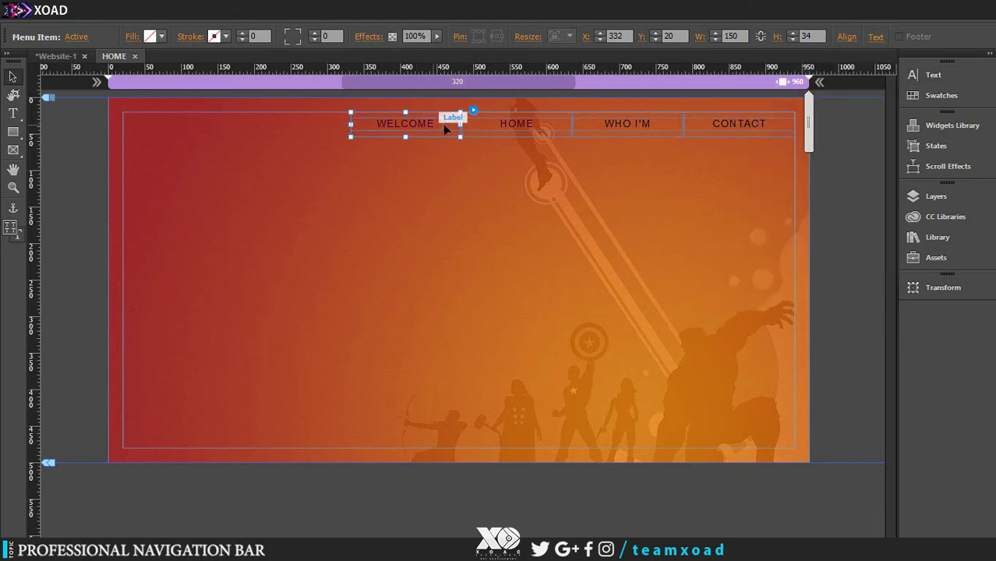
Step: Switch the WELCOME item back to its Normal state
{"action": "left_click", "coordinate": [78, 38]}
{"action": "left_click", "coordinate": [121, 61]}
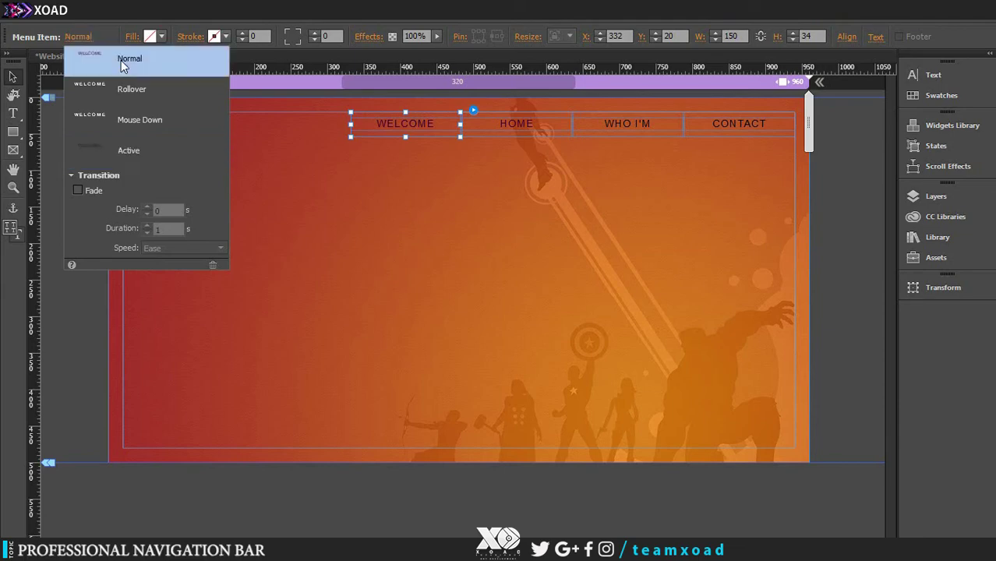
{"action": "left_click", "coordinate": [392, 36]}
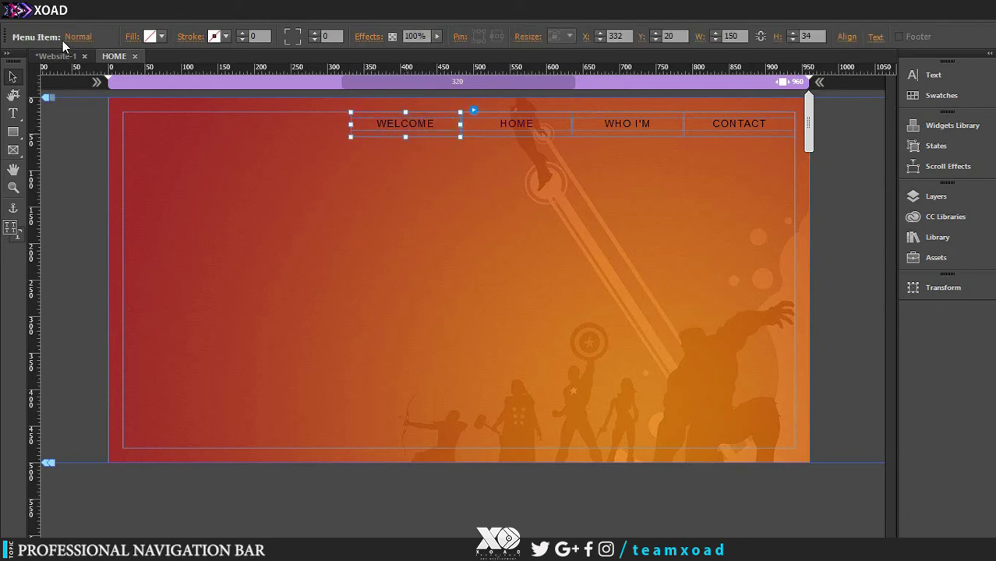
{"action": "left_click", "coordinate": [74, 37]}
{"action": "left_click", "coordinate": [356, 37]}
Step: Enable the Fade transition for the WELCOME item with a 0.5 s duration and check the speed options
{"action": "left_click", "coordinate": [77, 37]}
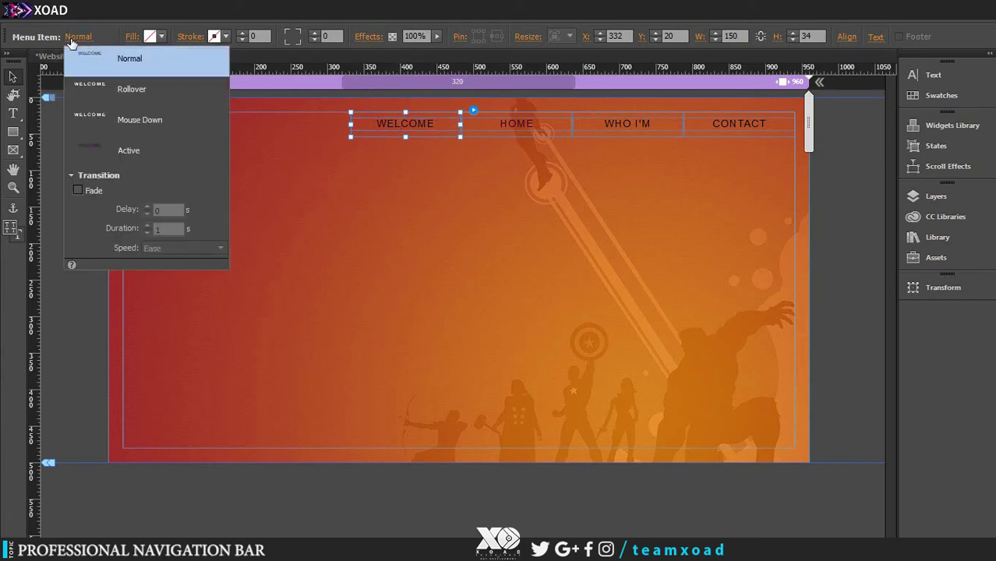
{"action": "left_click", "coordinate": [78, 190]}
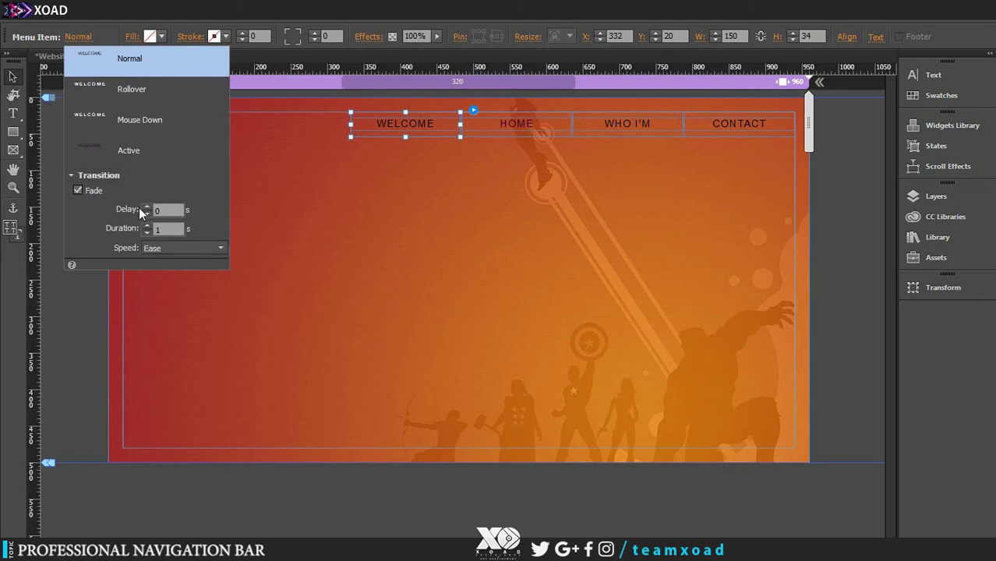
{"action": "left_click", "coordinate": [148, 232]}
{"action": "left_click", "coordinate": [147, 232]}
{"action": "left_click", "coordinate": [147, 231]}
{"action": "left_click", "coordinate": [193, 248]}
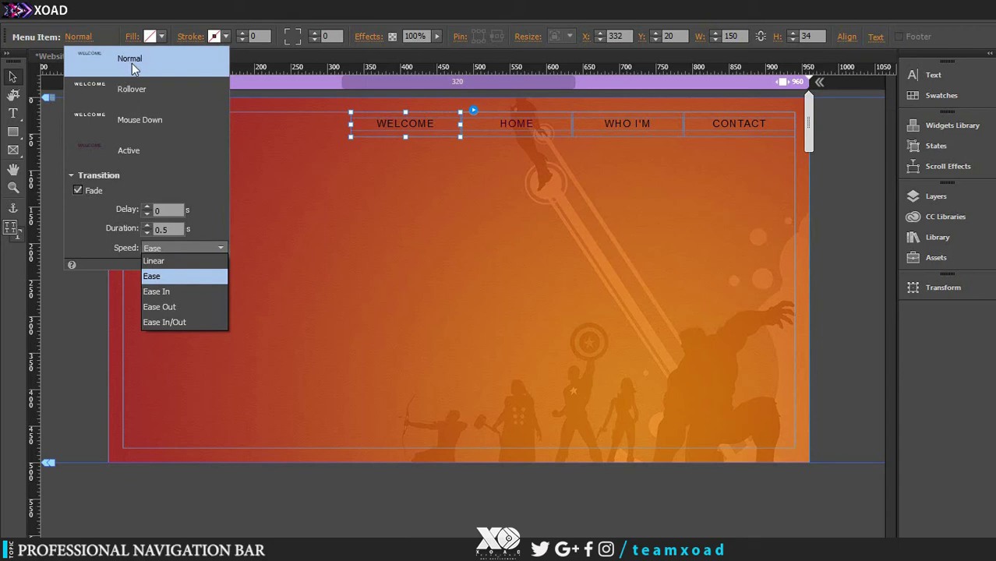
Step: Compare the WELCOME item's Rollover and Normal states, then deselect the menu
{"action": "left_click", "coordinate": [117, 89]}
{"action": "left_click", "coordinate": [127, 93]}
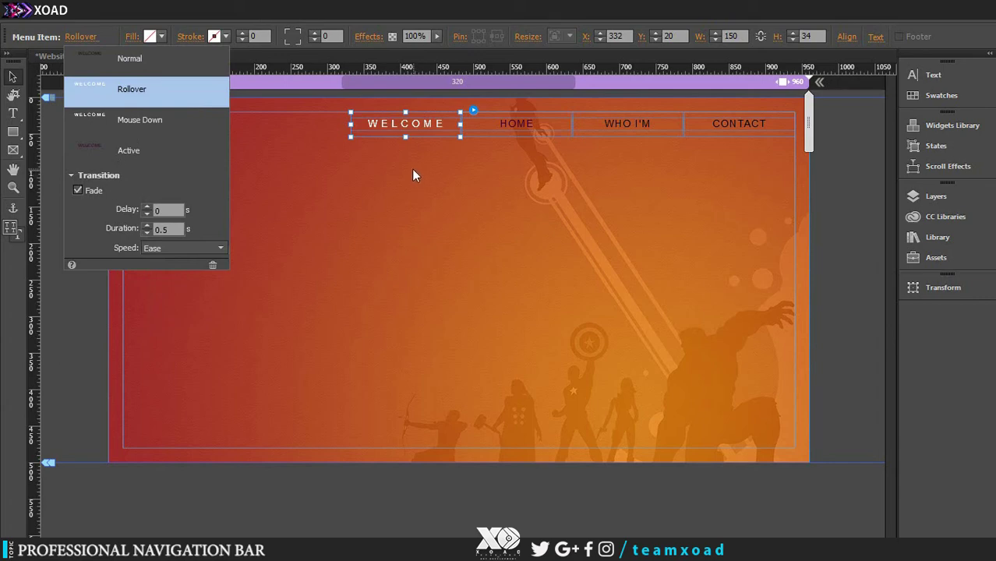
{"action": "left_click", "coordinate": [127, 62]}
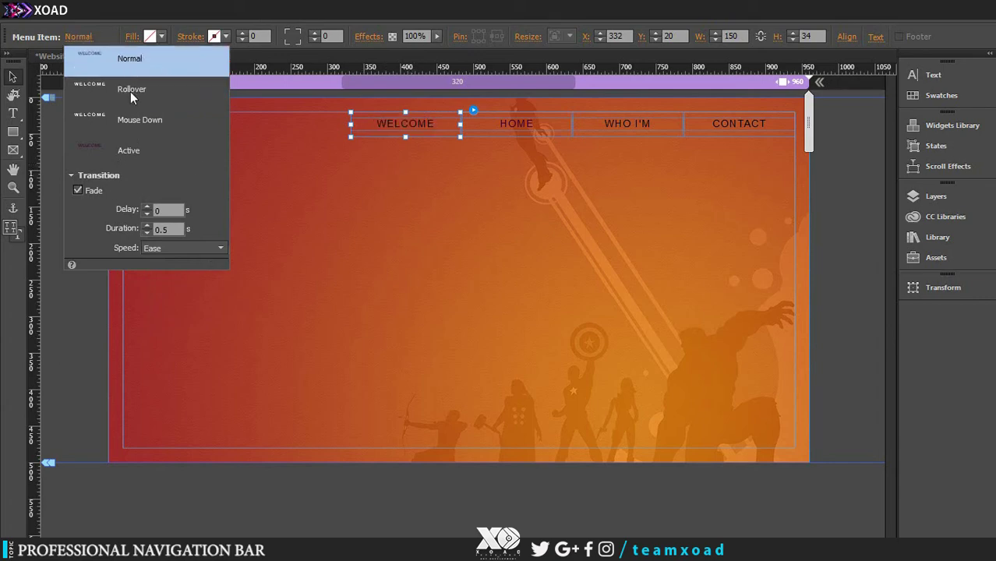
{"action": "left_click", "coordinate": [131, 90]}
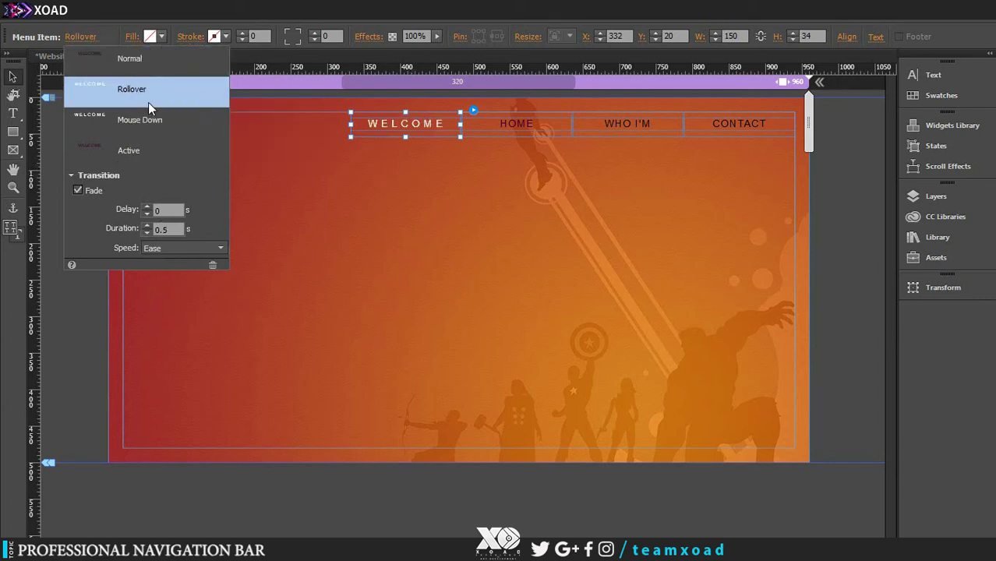
{"action": "left_click", "coordinate": [130, 59]}
{"action": "left_click", "coordinate": [362, 195]}
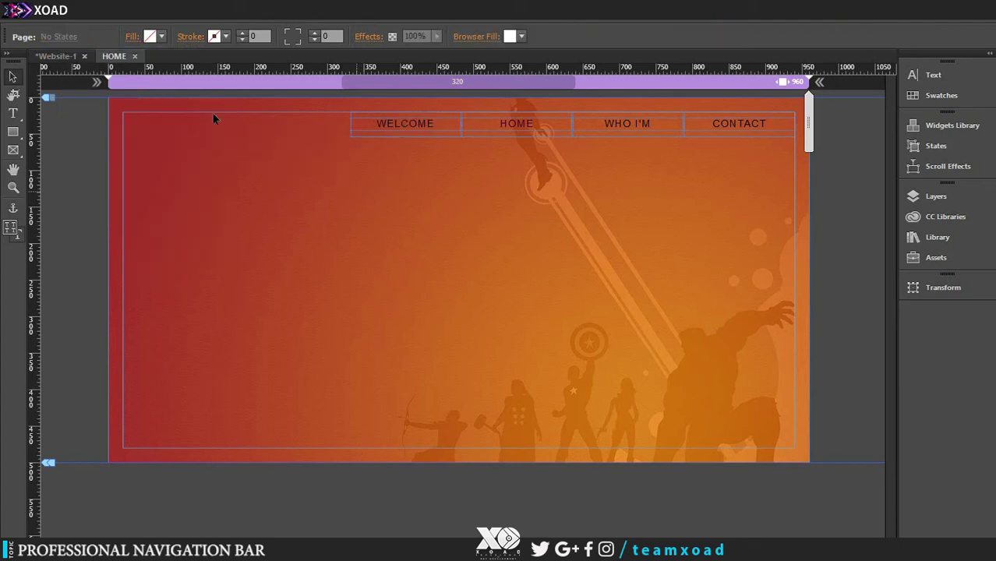
Step: Preview the HOME page in the browser, check the menu items' fade transition, and return to the page design
{"action": "left_click", "coordinate": [39, 9]}
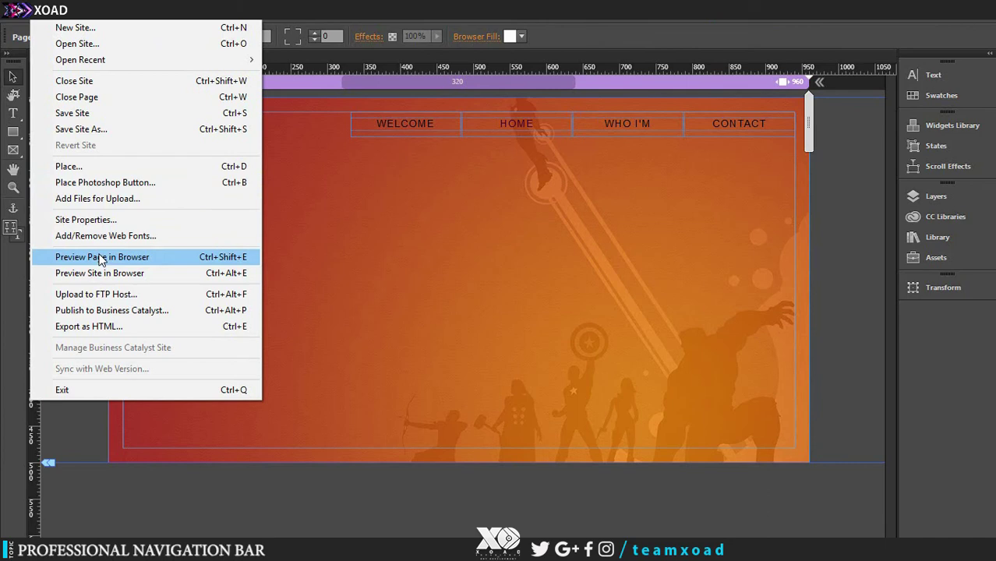
{"action": "left_click", "coordinate": [99, 258]}
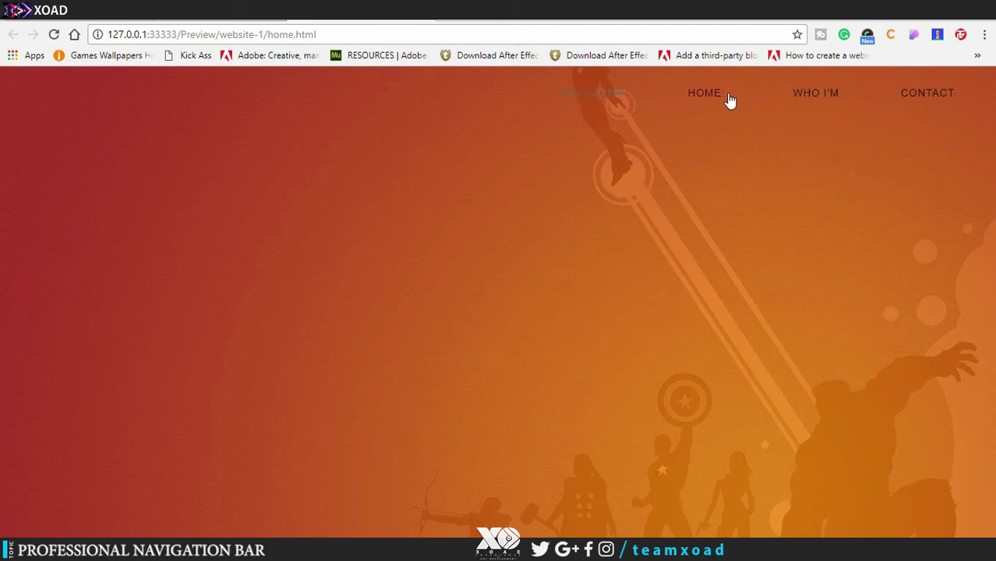
{"action": "left_click", "coordinate": [924, 25]}
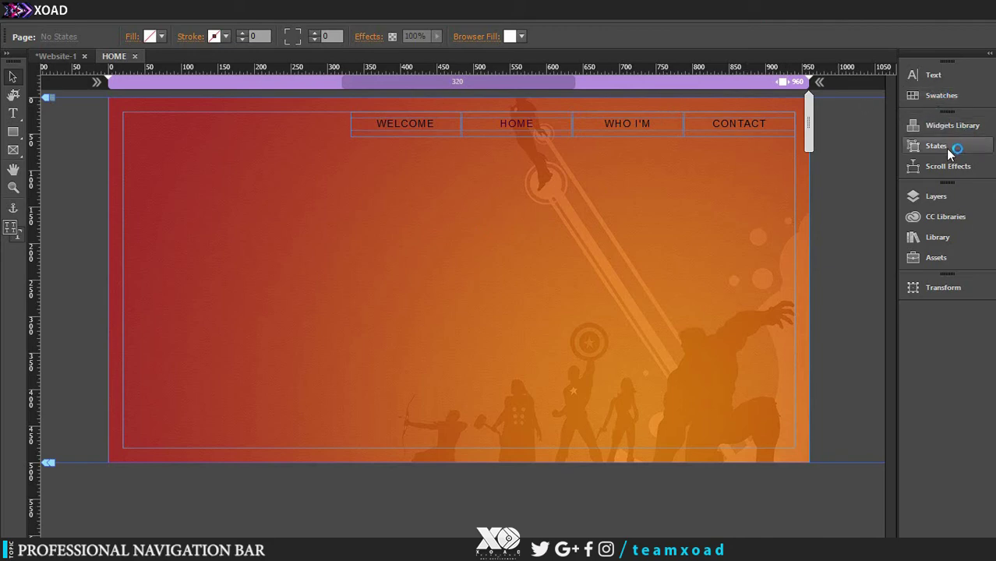
Step: Add a vertical menu widget to the page, sized 231 by 239 px and positioned at X 20, Y 20
{"action": "left_click", "coordinate": [938, 126]}
{"action": "left_click", "coordinate": [777, 268]}
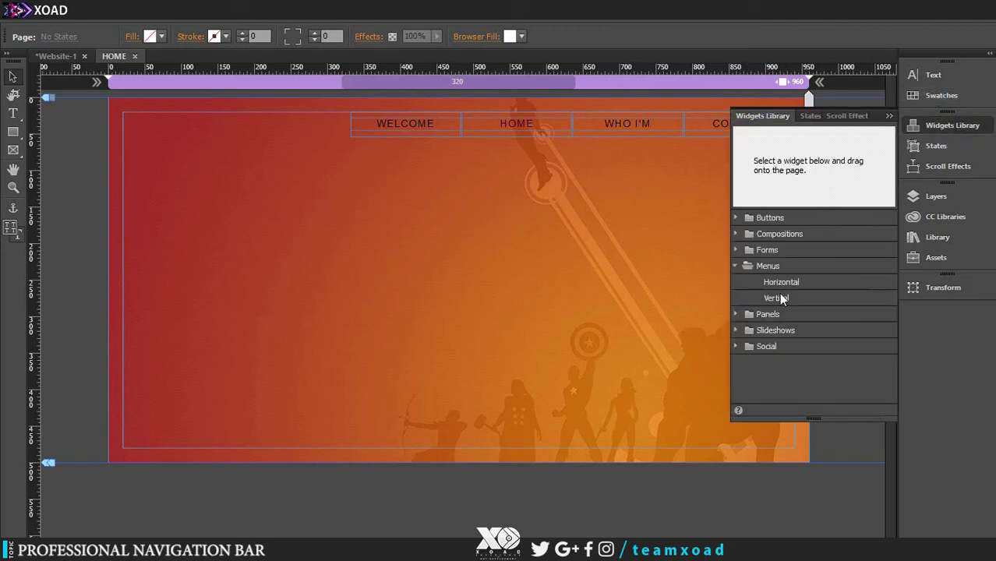
{"action": "left_click_drag", "start_coordinate": [777, 299], "coordinate": [204, 203]}
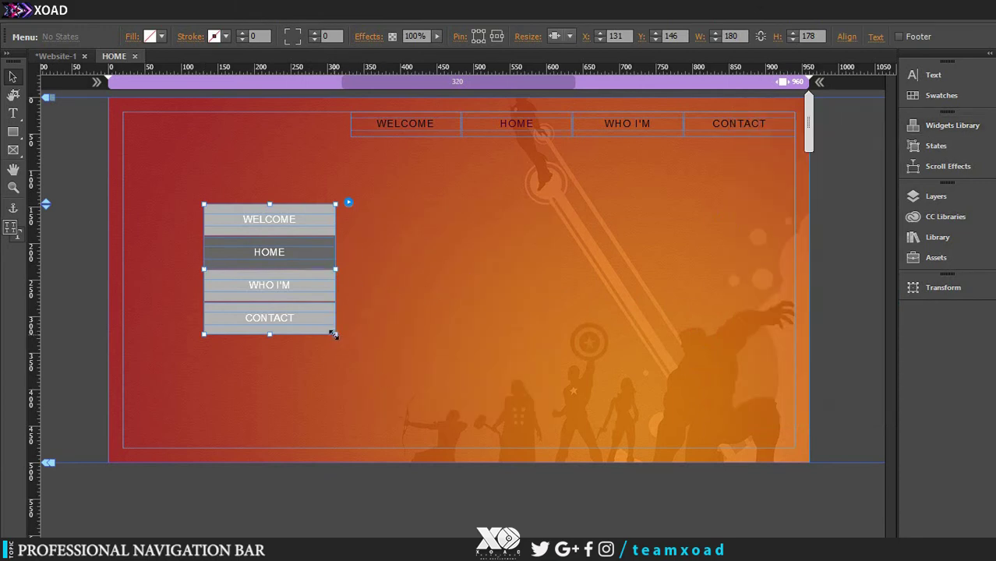
{"action": "left_click_drag", "start_coordinate": [333, 335], "coordinate": [373, 380]}
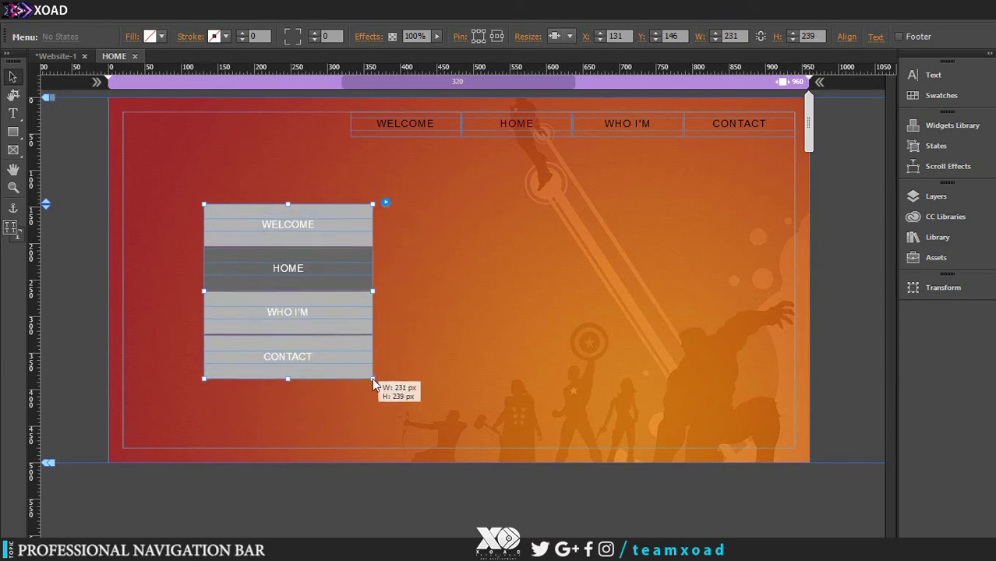
{"action": "left_click_drag", "start_coordinate": [352, 241], "coordinate": [269, 150]}
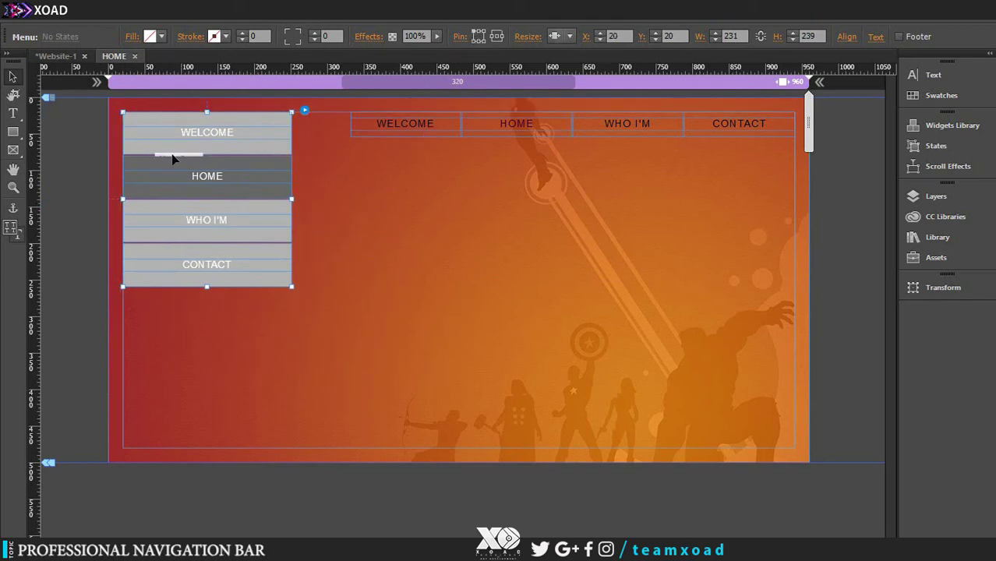
Step: Set the Normal state fill of the vertical menu's WELCOME item to none
{"action": "left_click", "coordinate": [199, 131]}
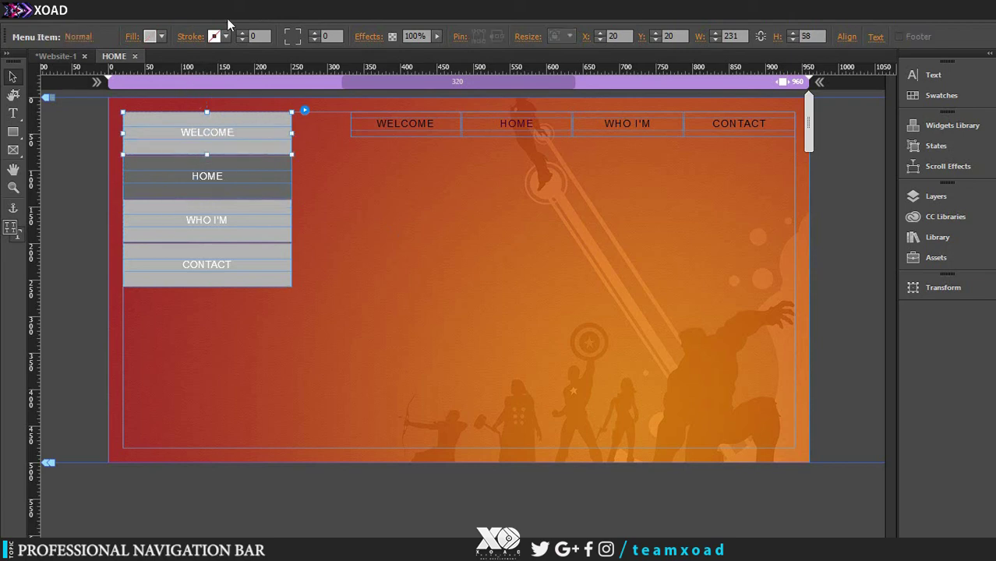
{"action": "left_click", "coordinate": [162, 36]}
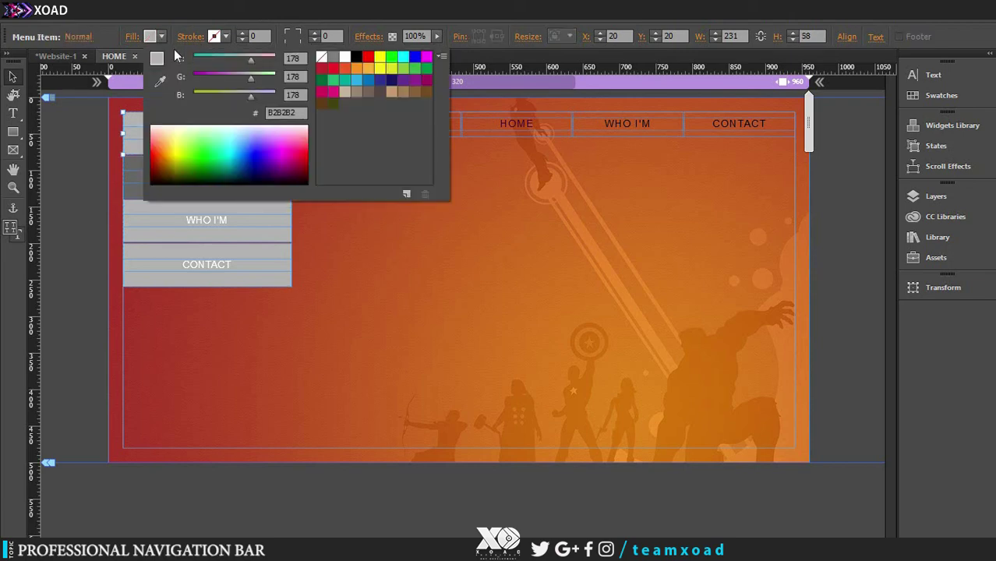
{"action": "left_click", "coordinate": [320, 60]}
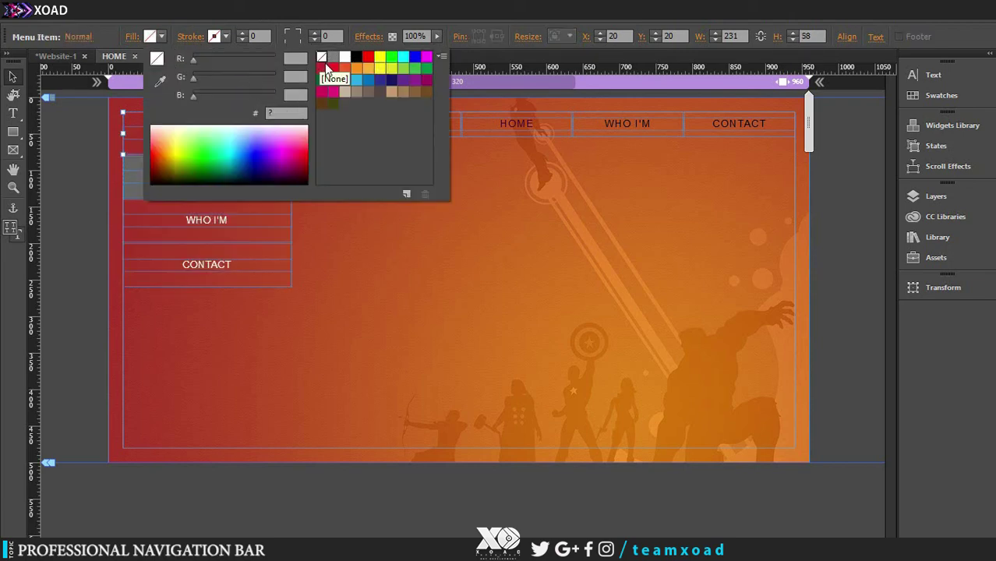
Step: Clear the custom formatting of the vertical menu's WELCOME item in its Rollover, Mouse Down and Active states
{"action": "left_click", "coordinate": [78, 38]}
{"action": "left_click", "coordinate": [125, 89]}
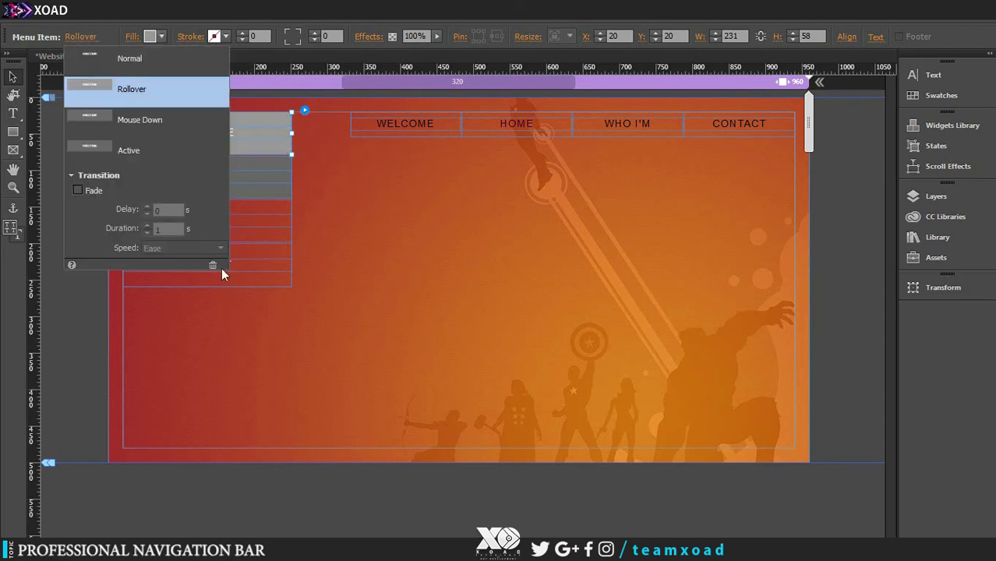
{"action": "left_click", "coordinate": [113, 122]}
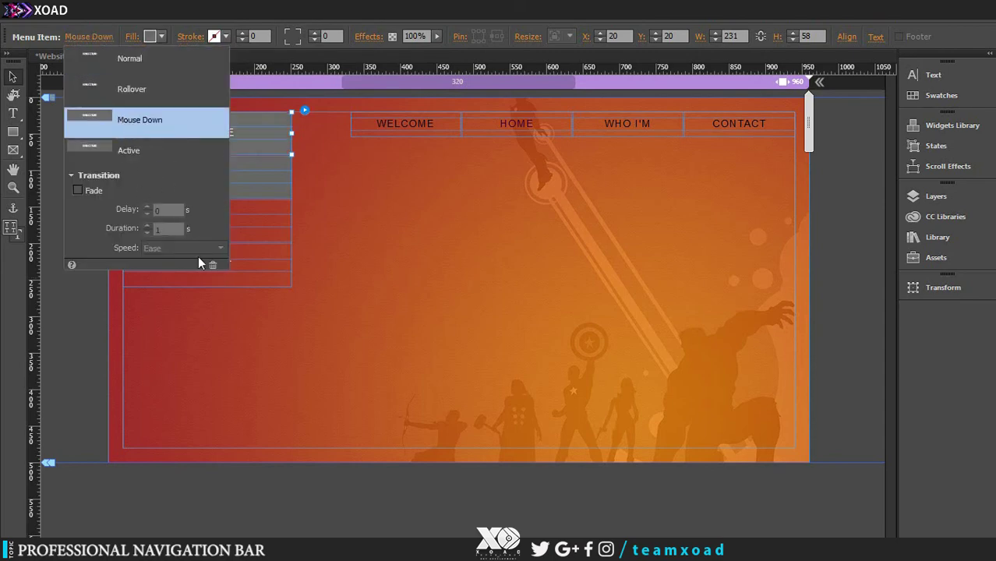
{"action": "left_click", "coordinate": [133, 152]}
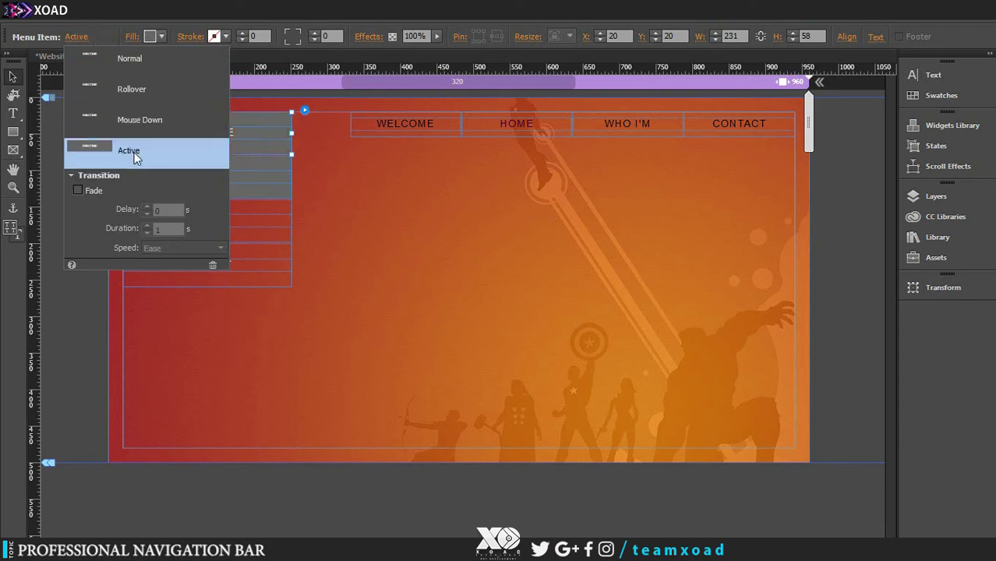
{"action": "left_click", "coordinate": [212, 266]}
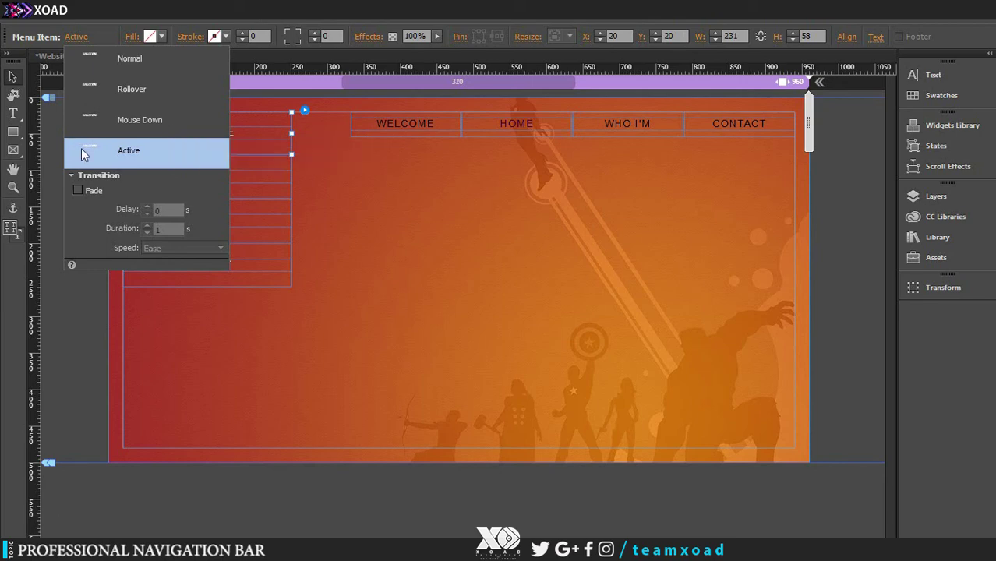
Step: Enable a fade transition with a 0.5 s duration for the vertical menu's WELCOME item, starting from its Normal state
{"action": "left_click", "coordinate": [116, 56]}
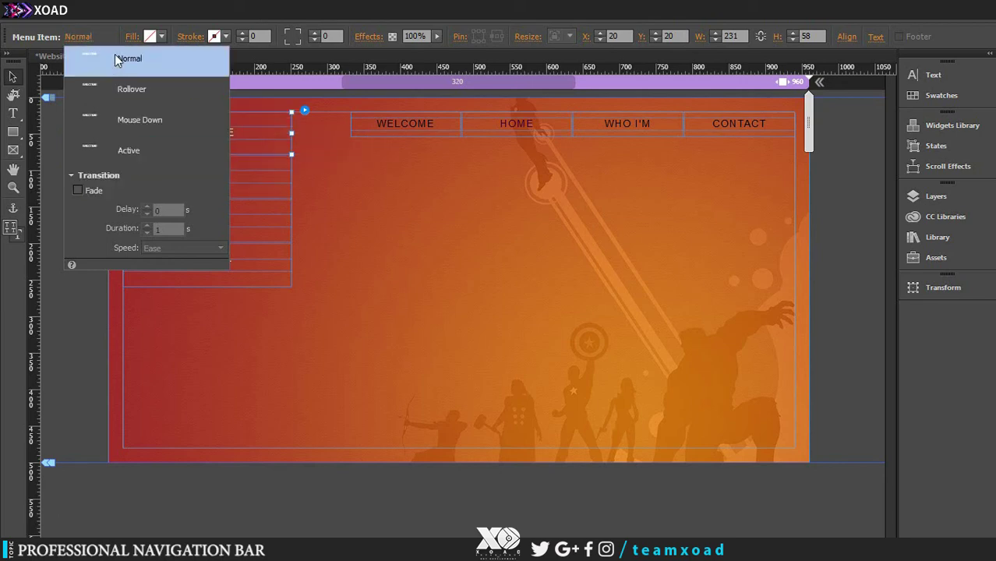
{"action": "left_click", "coordinate": [79, 190]}
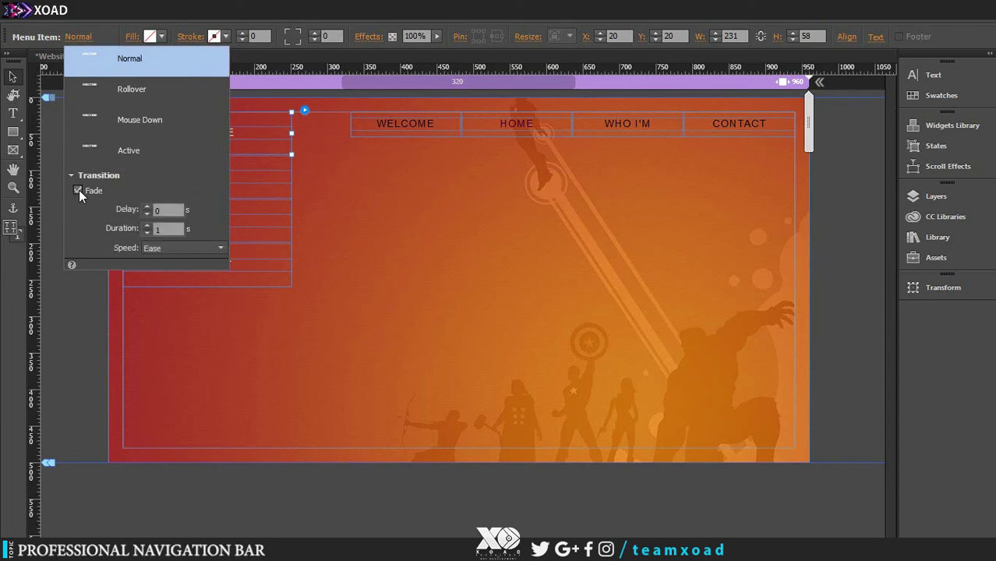
{"action": "left_click", "coordinate": [148, 232]}
{"action": "left_click", "coordinate": [147, 232]}
{"action": "left_click", "coordinate": [147, 233]}
{"action": "left_click", "coordinate": [147, 233]}
{"action": "left_click", "coordinate": [148, 232]}
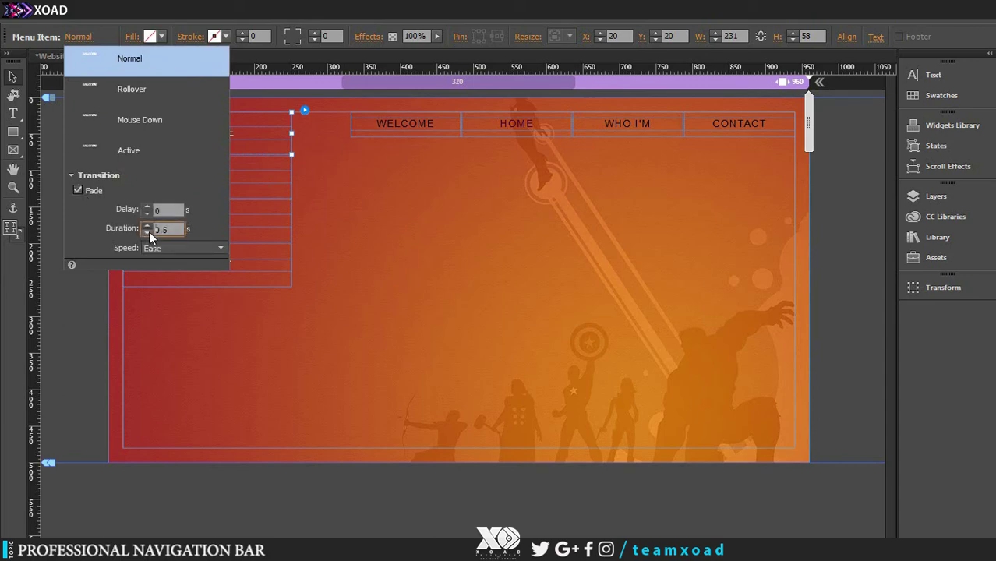
Step: Set the vertical menu's Normal state text to black with a letter spacing of 1
{"action": "left_click", "coordinate": [122, 97]}
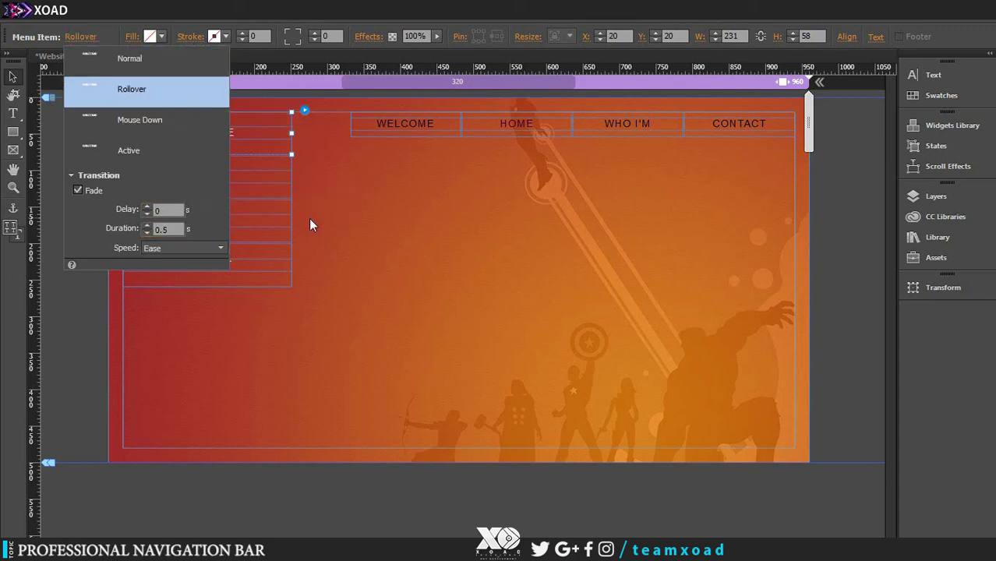
{"action": "left_click", "coordinate": [263, 123]}
{"action": "left_click", "coordinate": [932, 77]}
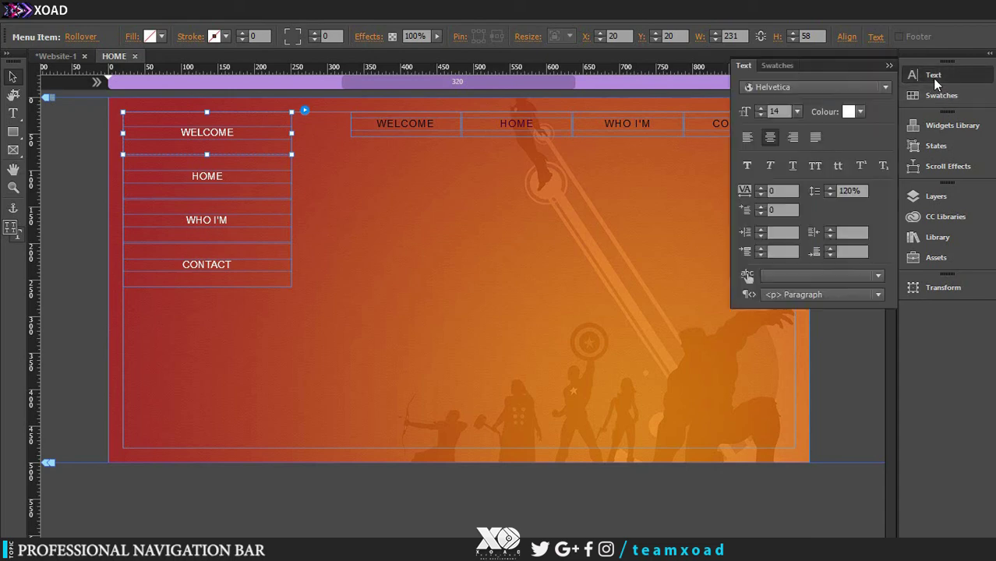
{"action": "left_click", "coordinate": [859, 111]}
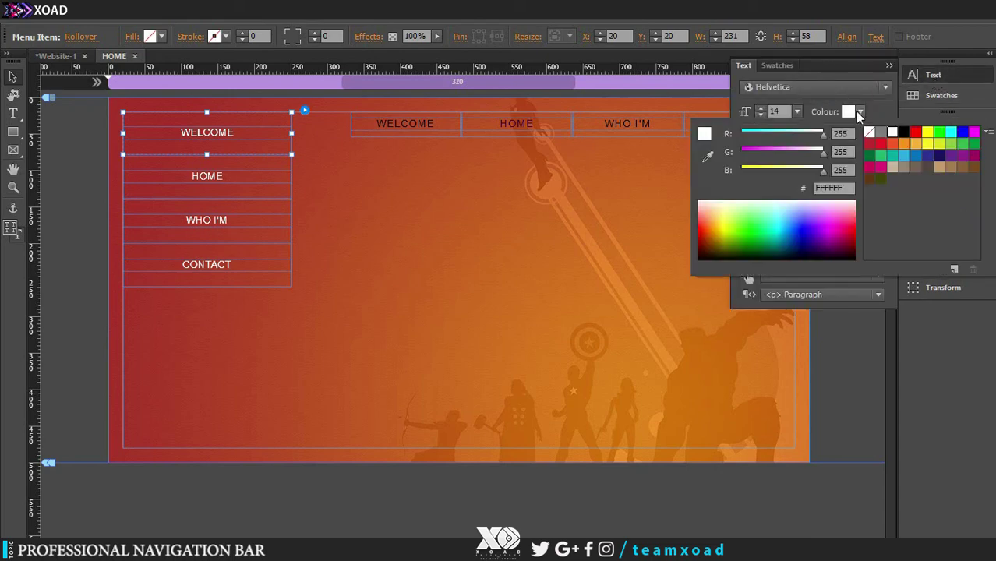
{"action": "left_click", "coordinate": [84, 37]}
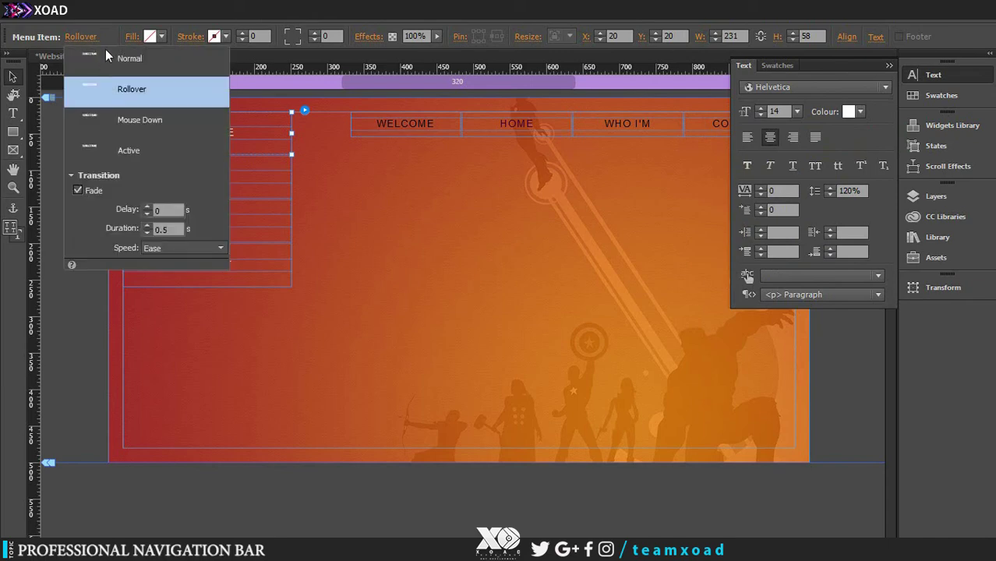
{"action": "left_click", "coordinate": [107, 55]}
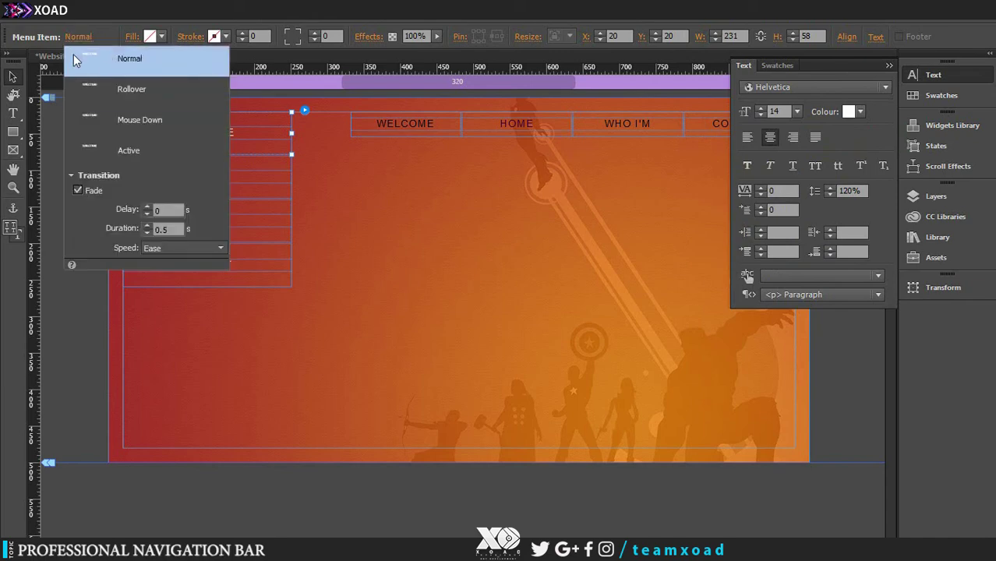
{"action": "left_click", "coordinate": [859, 112]}
{"action": "left_click", "coordinate": [904, 133]}
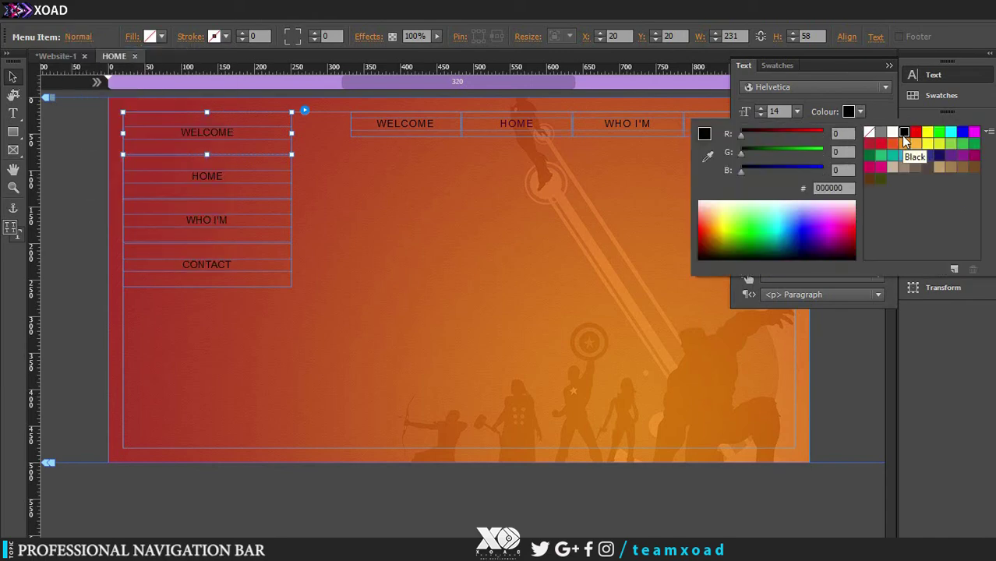
{"action": "left_click", "coordinate": [83, 39]}
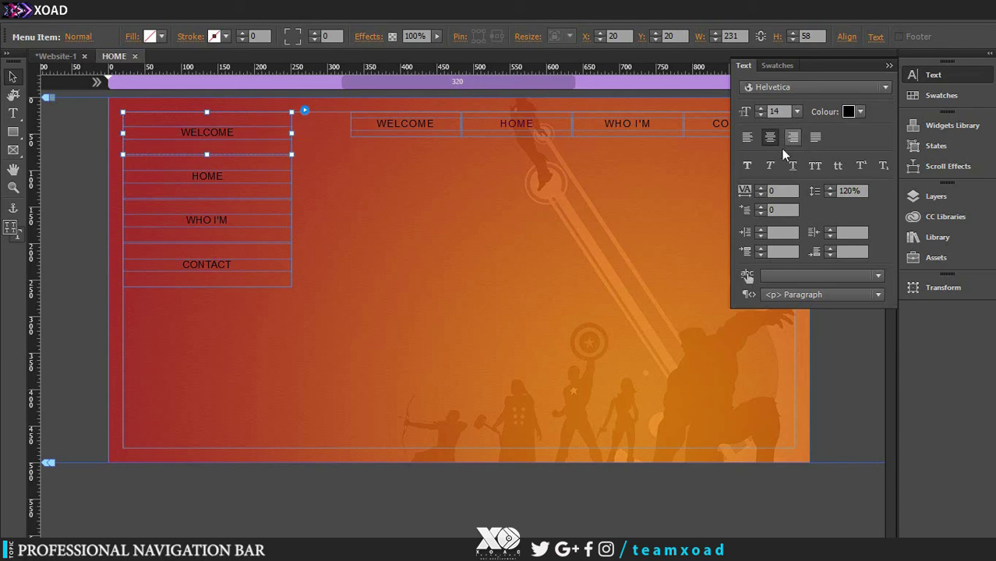
{"action": "left_click", "coordinate": [761, 188]}
Step: Set the Rollover state text of the vertical menu's WELCOME item to white with a letter spacing of 6
{"action": "left_click", "coordinate": [74, 36]}
{"action": "left_click", "coordinate": [106, 89]}
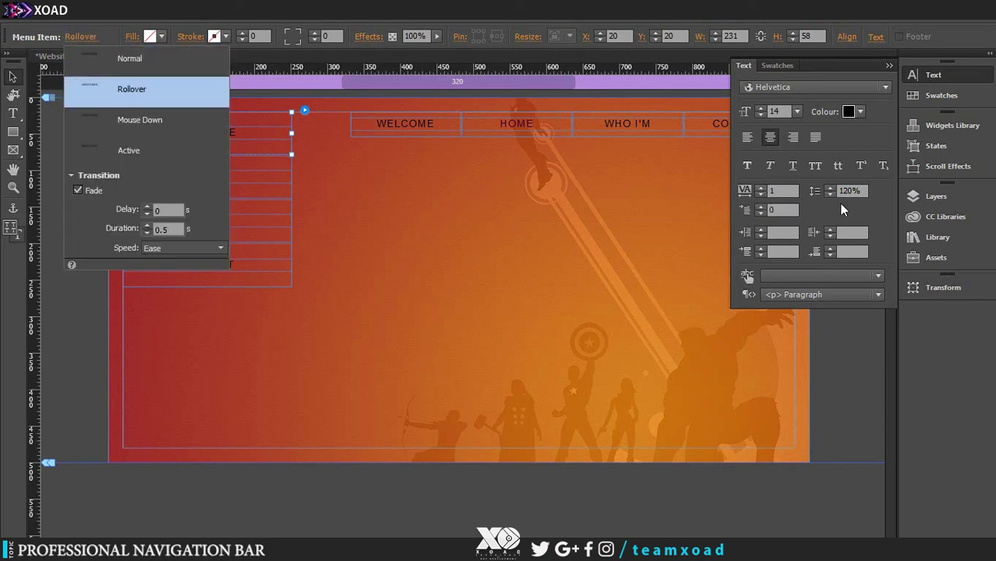
{"action": "left_click", "coordinate": [853, 112]}
{"action": "left_click", "coordinate": [892, 132]}
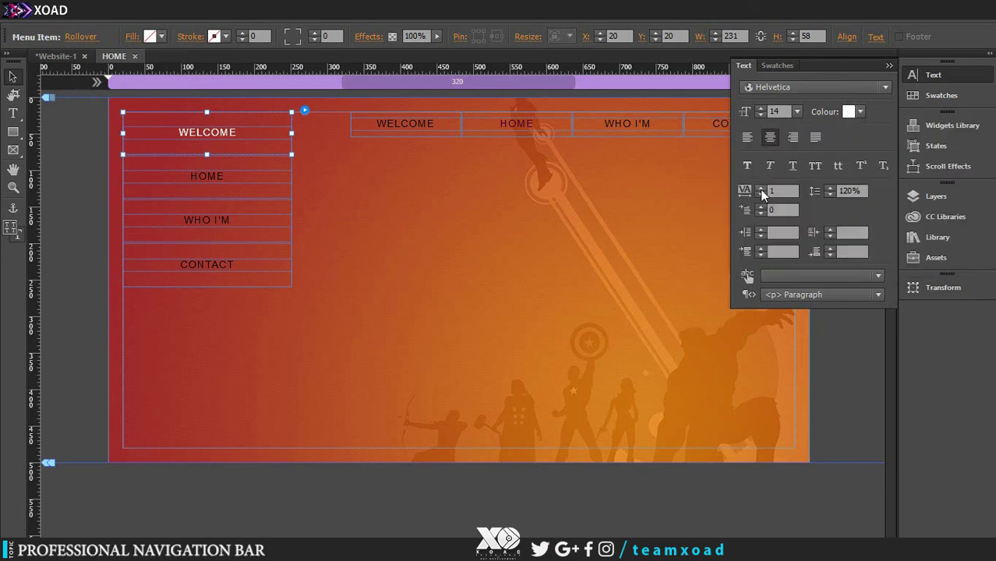
{"action": "left_click", "coordinate": [761, 190]}
{"action": "left_click", "coordinate": [761, 189]}
{"action": "left_click", "coordinate": [760, 190]}
{"action": "left_click", "coordinate": [761, 189]}
{"action": "left_click", "coordinate": [761, 189]}
Step: Set the Active state text colour of the vertical menu's WELCOME item to dark purple #36002B
{"action": "left_click", "coordinate": [81, 36]}
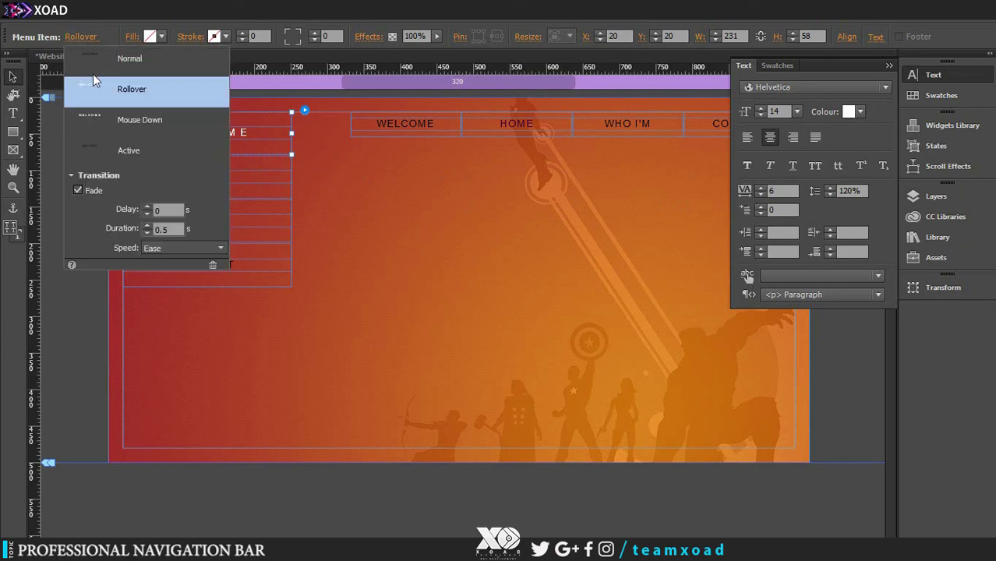
{"action": "left_click", "coordinate": [130, 150]}
{"action": "left_click", "coordinate": [858, 114]}
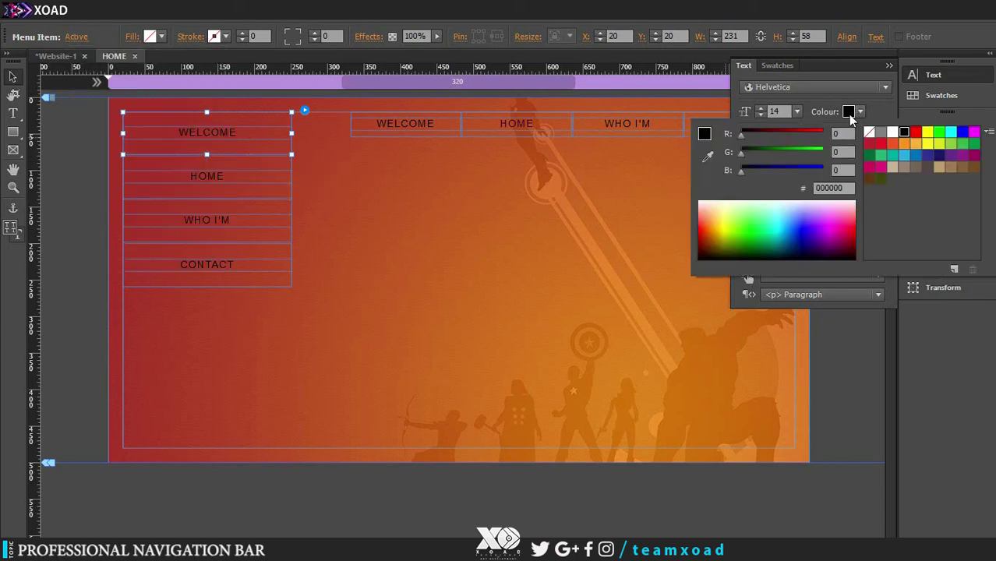
{"action": "left_click", "coordinate": [840, 251]}
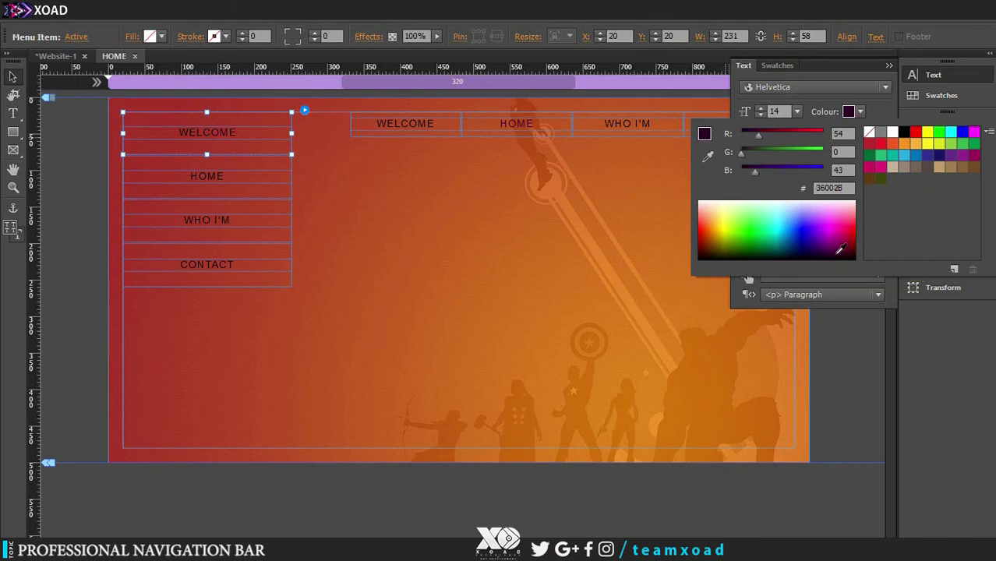
{"action": "left_click", "coordinate": [891, 74]}
{"action": "left_click", "coordinate": [889, 65]}
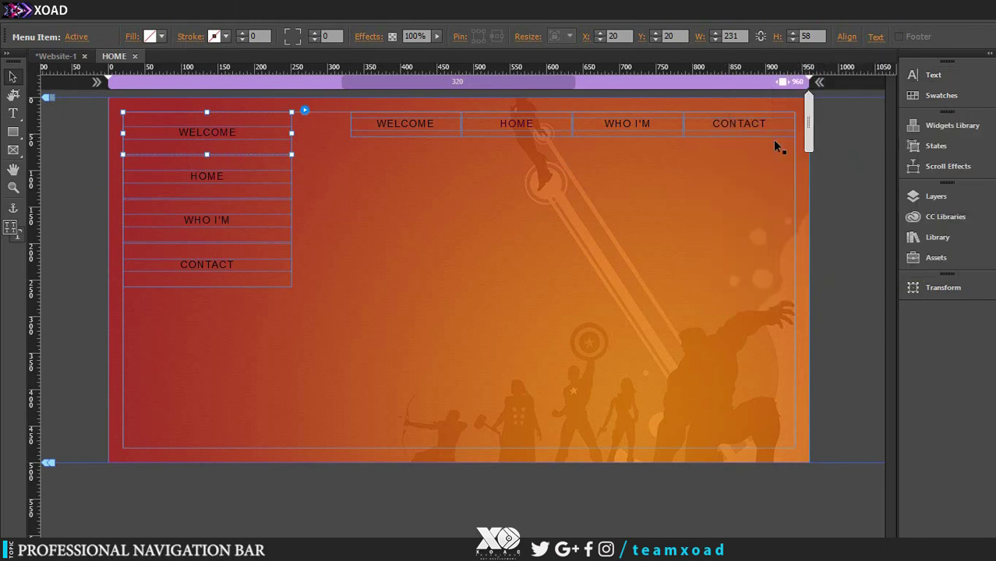
Step: Preview the HOME page in the browser to check the vertical menu, return to the page design and deselect the menu item
{"action": "left_click", "coordinate": [41, 9]}
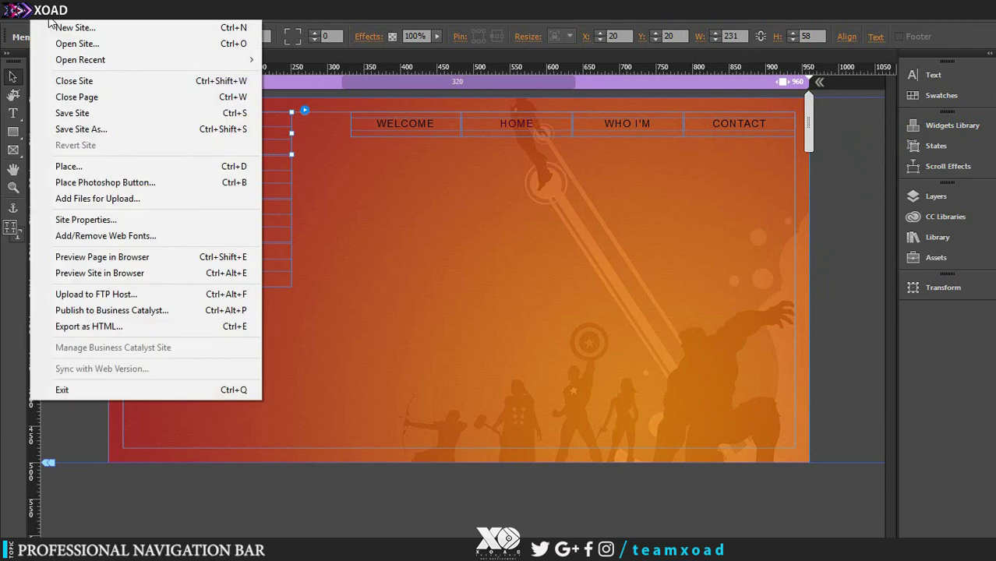
{"action": "left_click", "coordinate": [120, 257]}
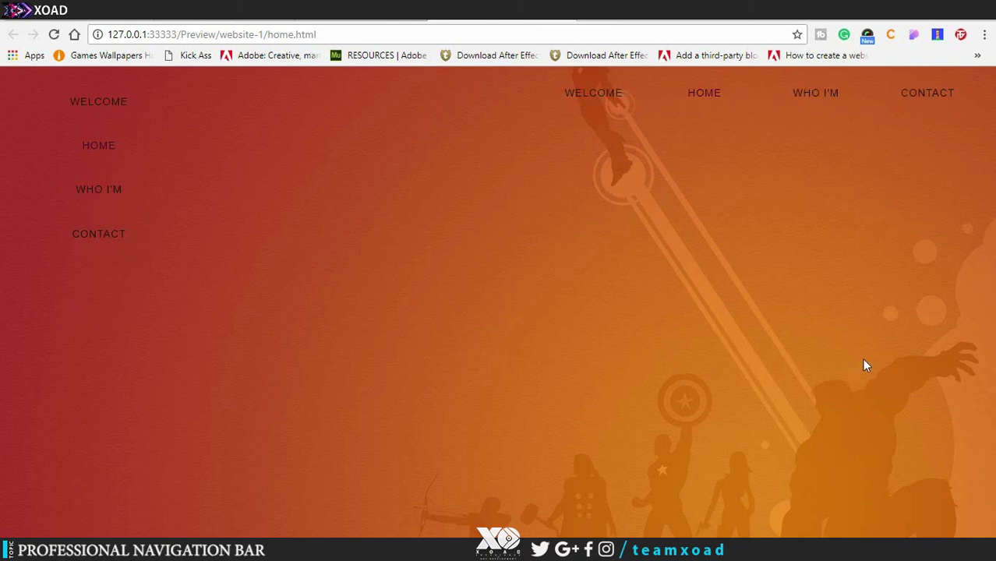
{"action": "key", "text": "alt+Tab"}
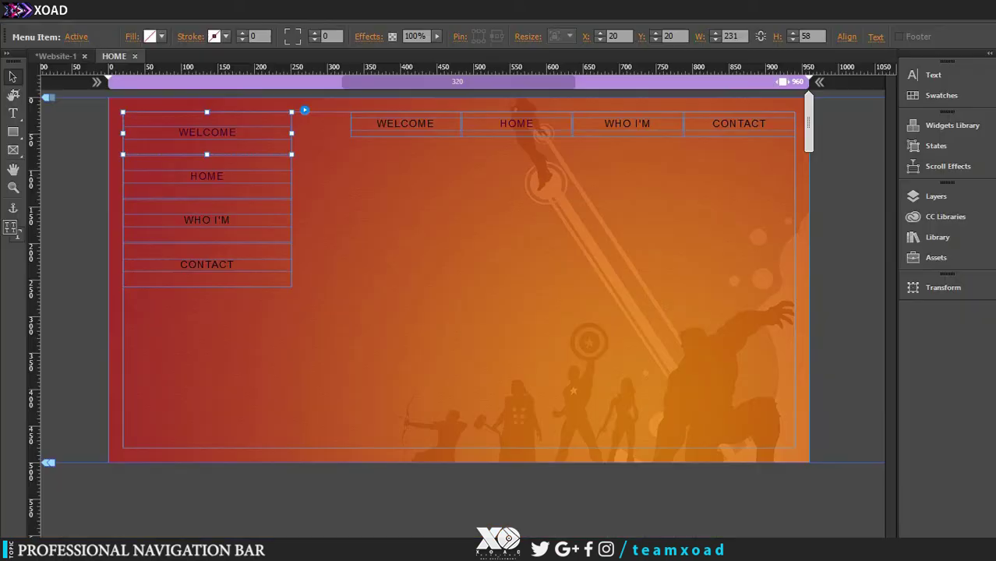
{"action": "left_click", "coordinate": [829, 222]}
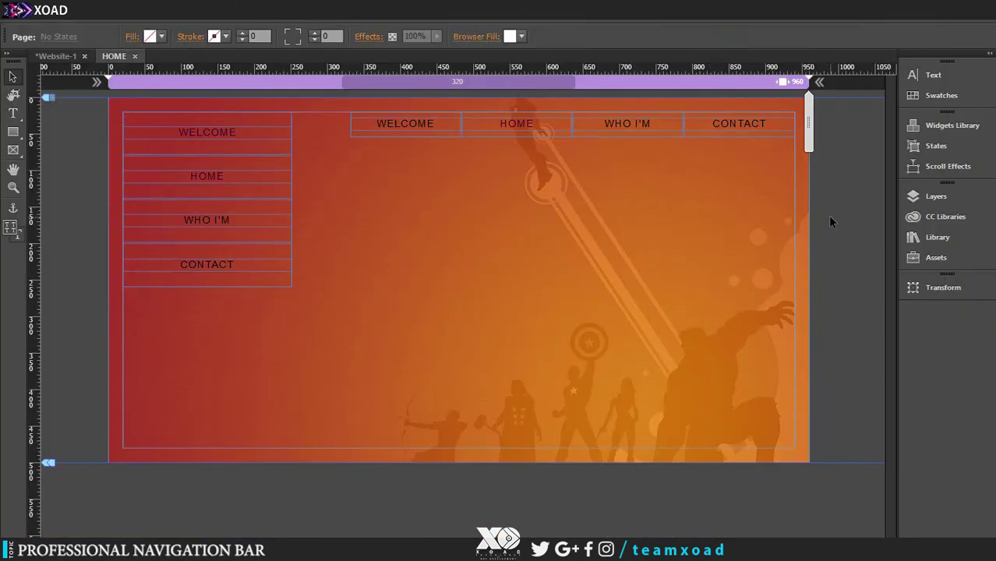